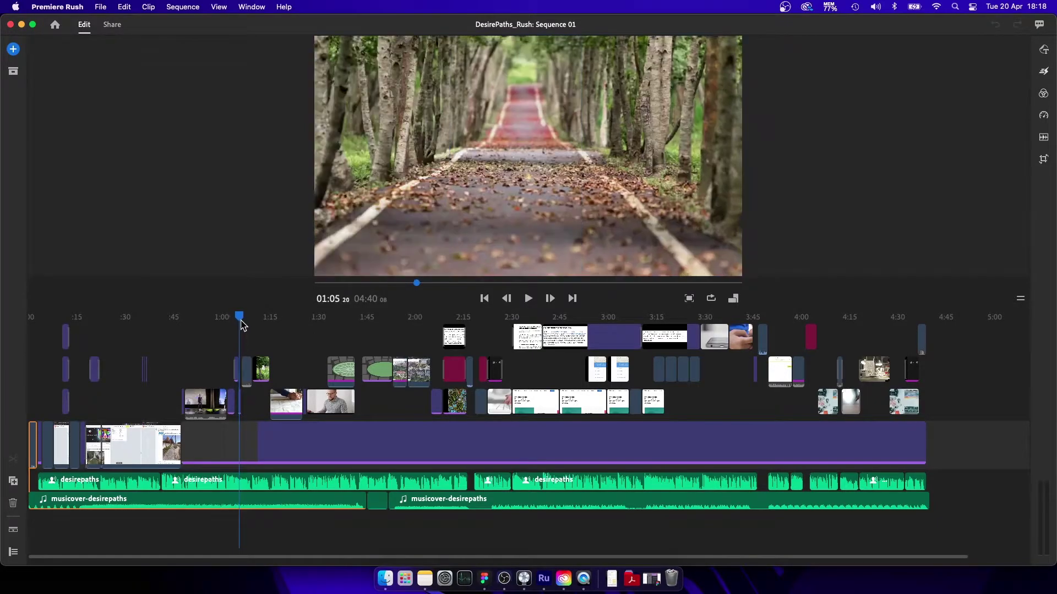
# Examine the transition effects available for clips, including the transition on the short clip just before 1:05
pyautogui.click(286, 440)
pyautogui.click(1043, 71)
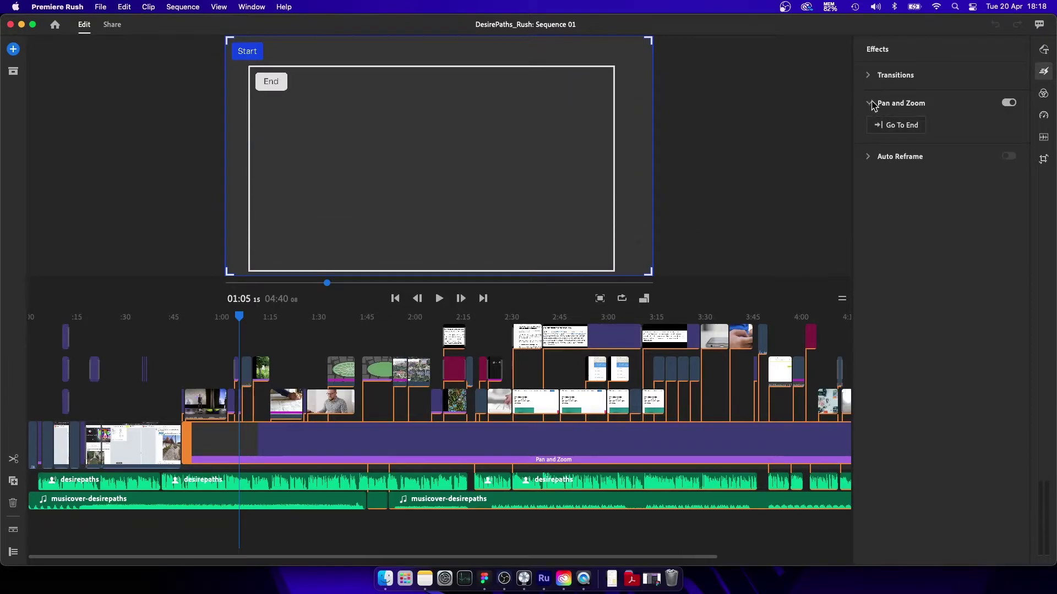
pyautogui.click(867, 76)
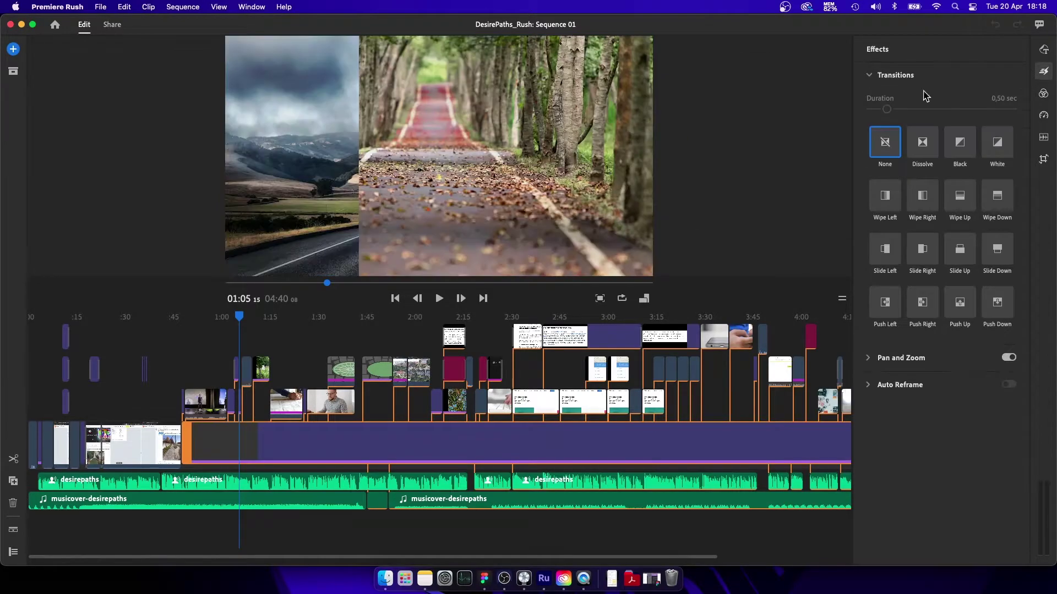
pyautogui.click(246, 372)
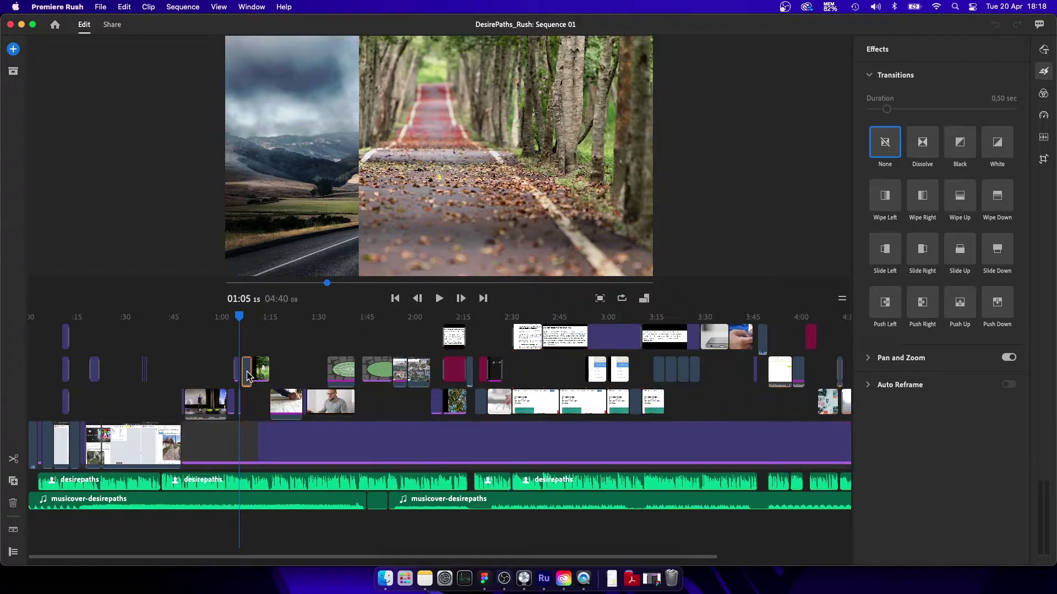
pyautogui.moveTo(880, 187)
pyautogui.mouseDown()
pyautogui.moveTo(199, 399)
pyautogui.moveTo(226, 370)
pyautogui.moveTo(239, 374)
pyautogui.mouseUp()
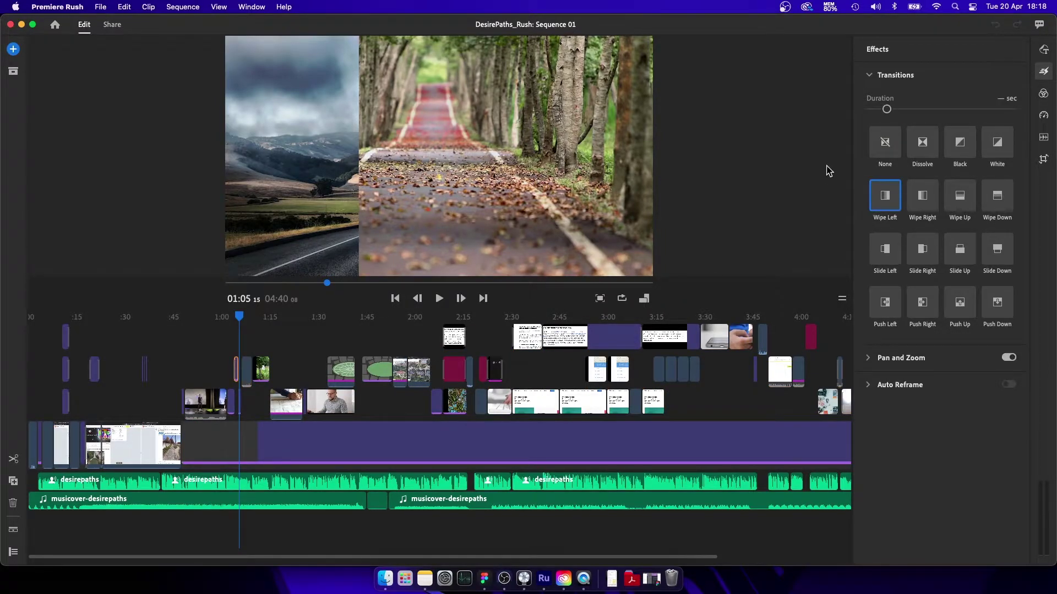
# Inspect the transition on the "cool story, bro" title clip and place the playhead at about 02:21
pyautogui.moveTo(239, 318)
pyautogui.mouseDown()
pyautogui.moveTo(229, 319)
pyautogui.moveTo(495, 345)
pyautogui.moveTo(480, 346)
pyautogui.mouseUp()
pyautogui.click(404, 142)
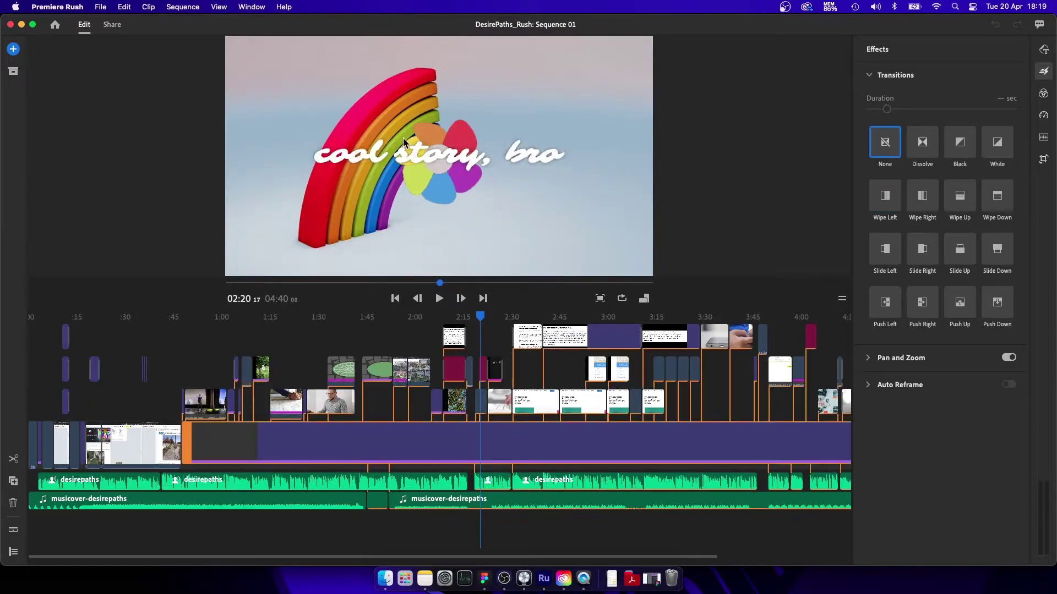
pyautogui.click(483, 368)
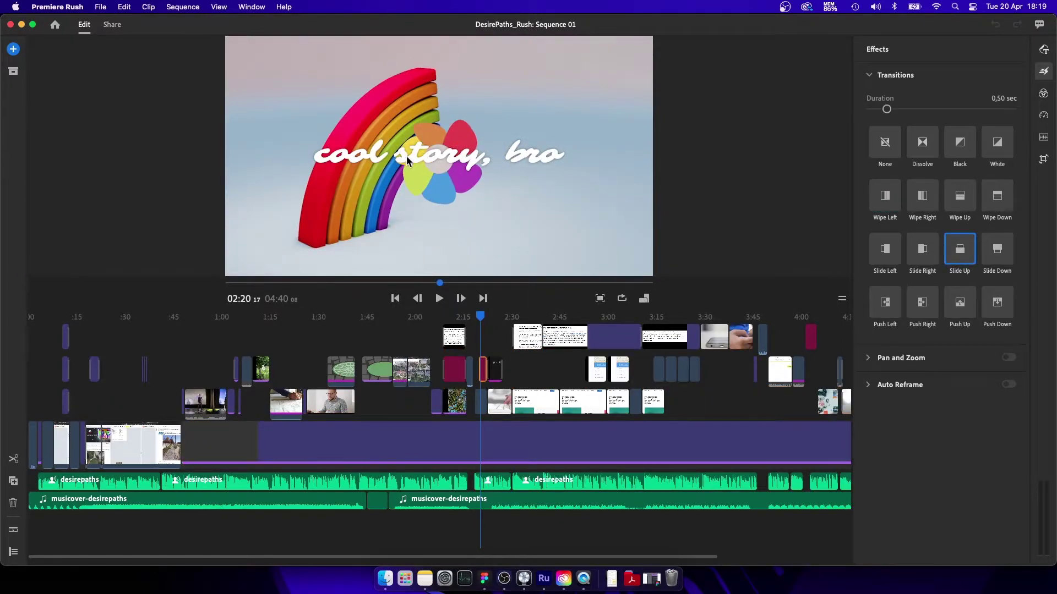
pyautogui.click(13, 50)
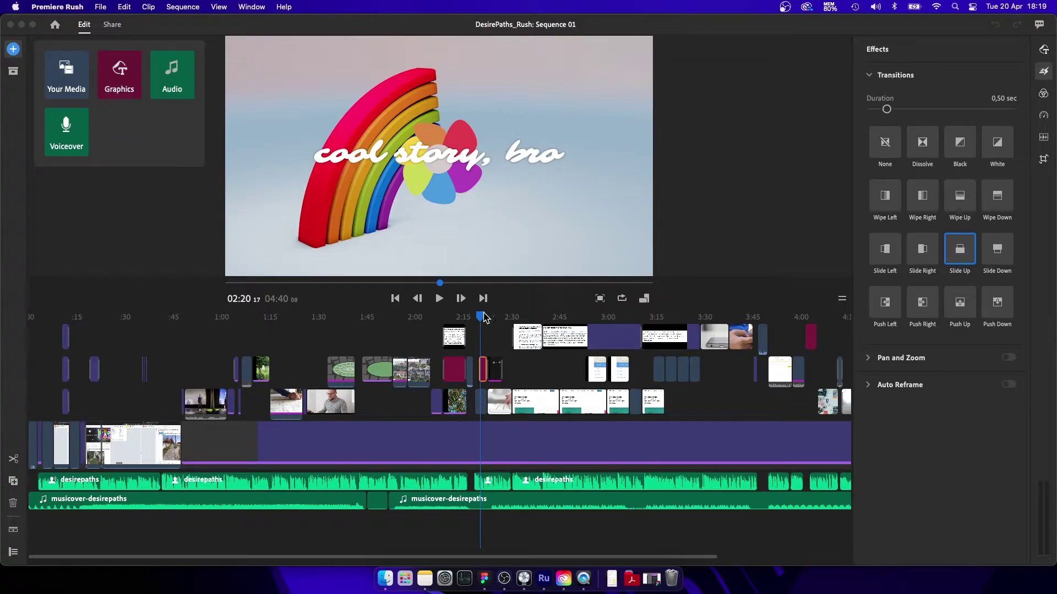
pyautogui.click(480, 317)
pyautogui.moveTo(480, 317); pyautogui.dragTo(486, 320)
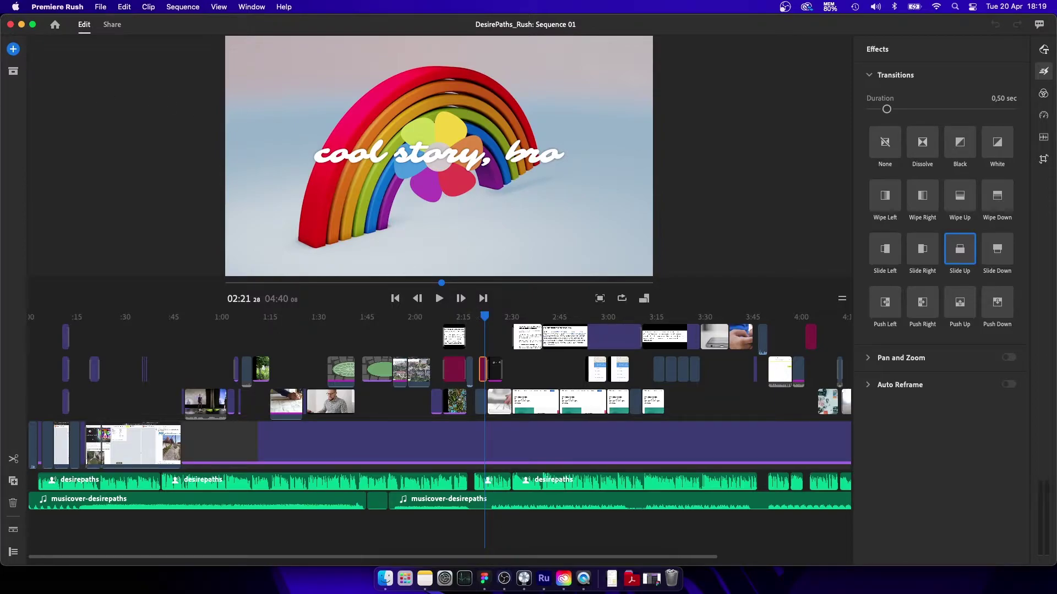
# Browse the Titles category of graphics templates, examining the designs from Corporate Slide Title through Sports Night Title
pyautogui.click(12, 51)
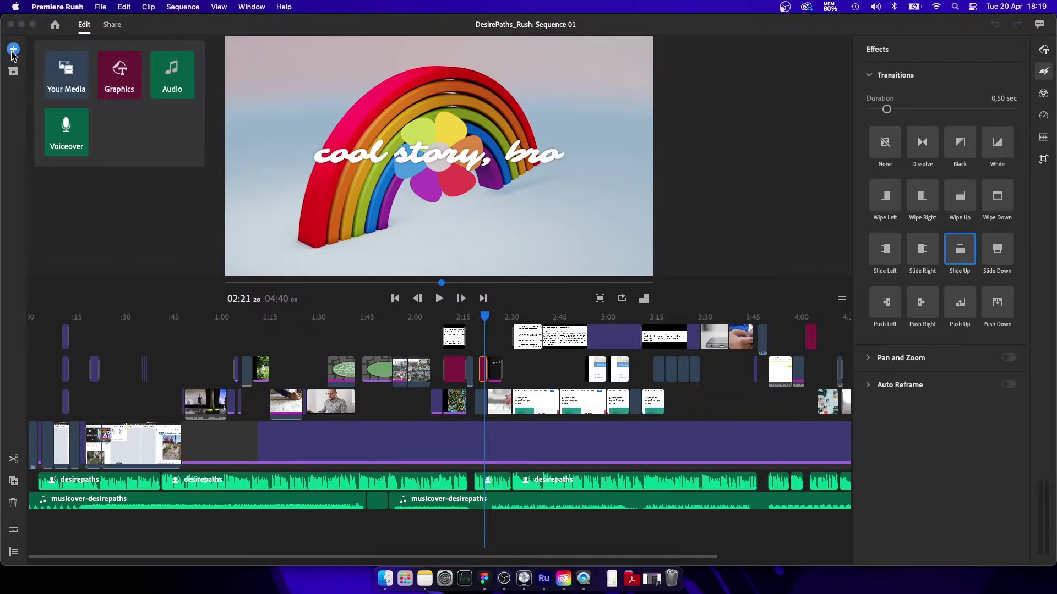
pyautogui.click(126, 70)
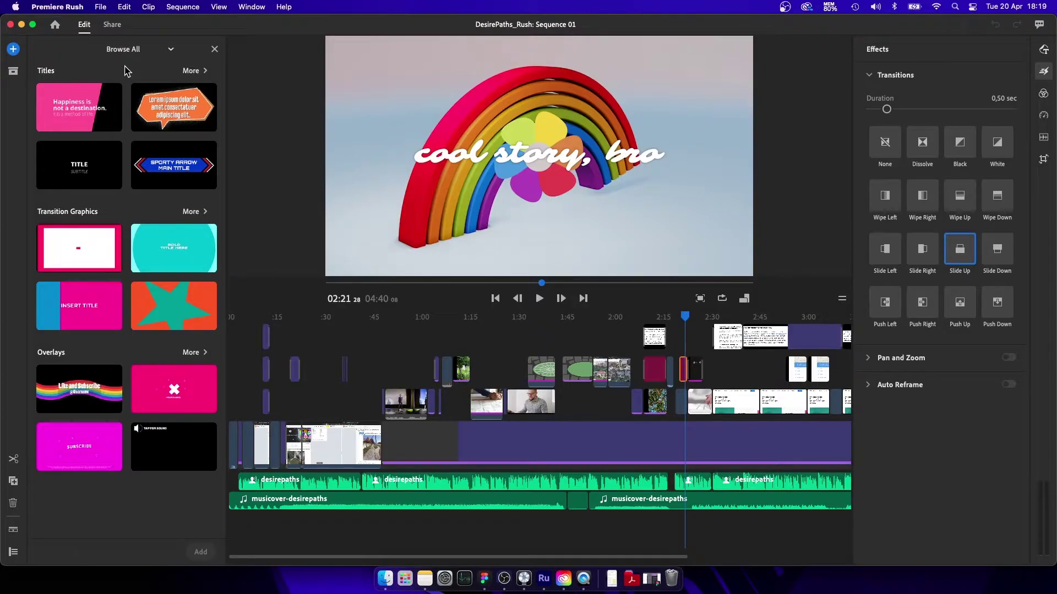
pyautogui.click(189, 71)
pyautogui.scroll(-10, 107, 206)
pyautogui.scroll(5, 119, 250)
pyautogui.scroll(-5, 124, 223)
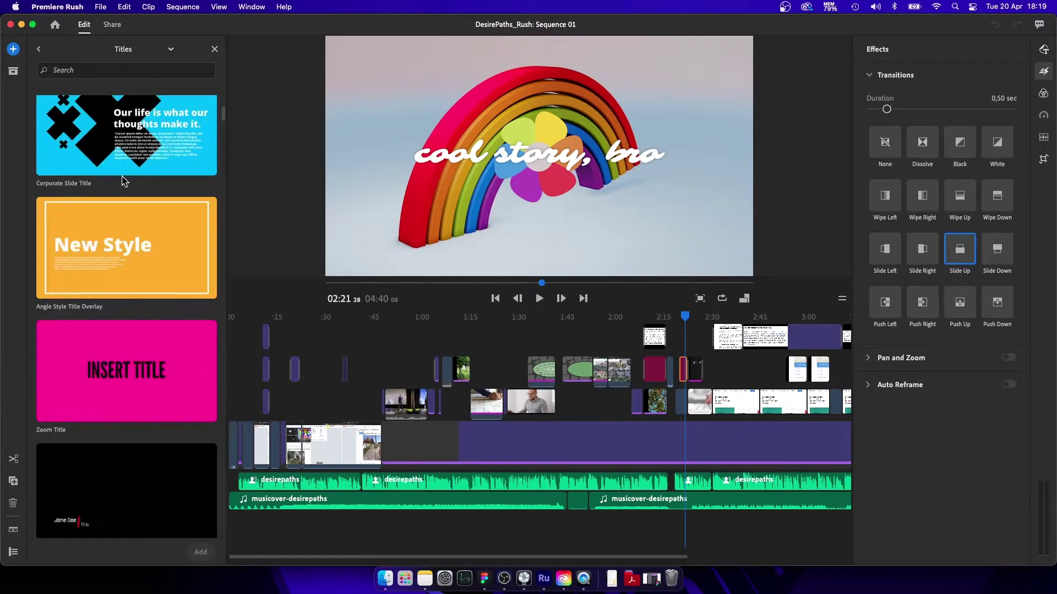
pyautogui.scroll(-12, 164, 282)
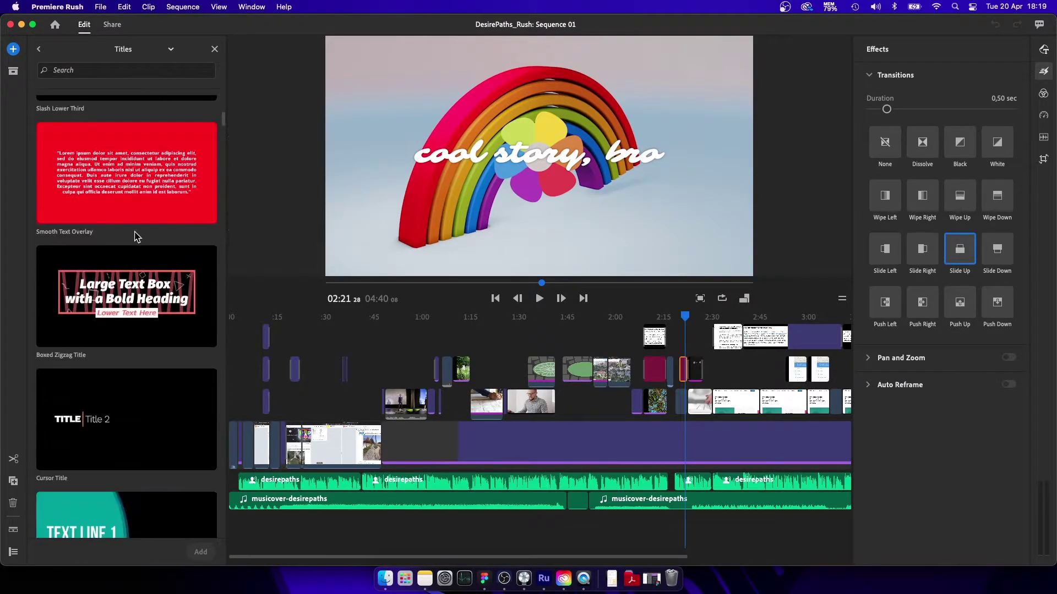
pyautogui.scroll(-3, 136, 238)
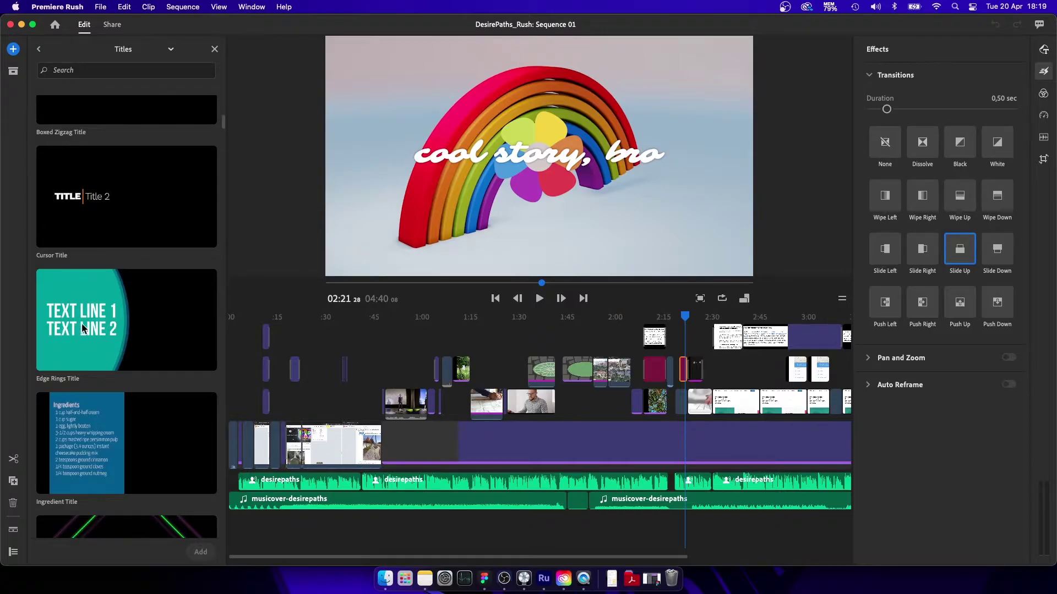
pyautogui.scroll(-15, 97, 310)
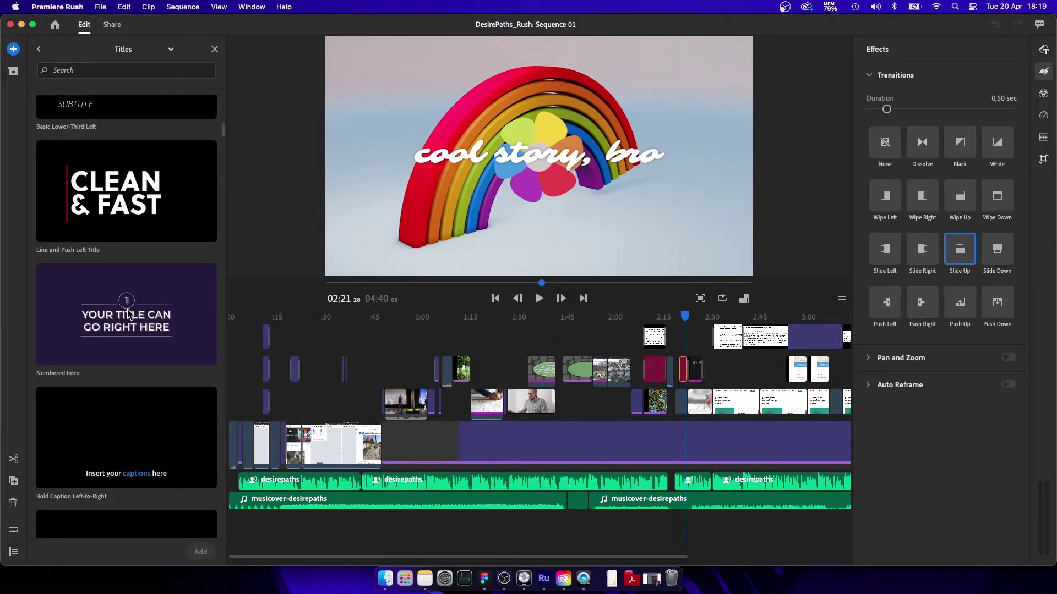
pyautogui.scroll(-6, 127, 315)
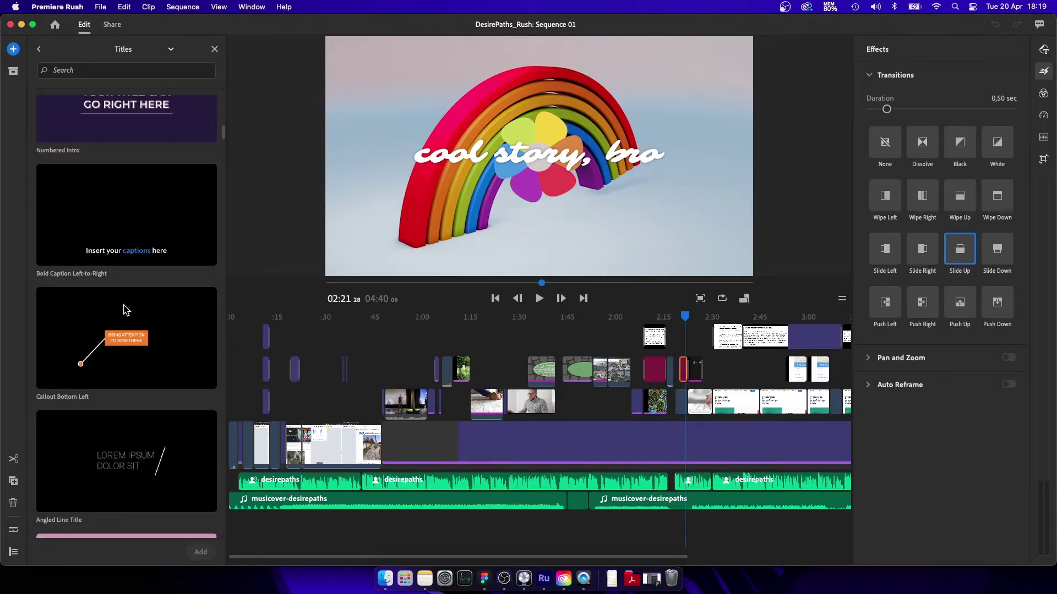
pyautogui.scroll(-5, 126, 313)
pyautogui.scroll(-1, 125, 309)
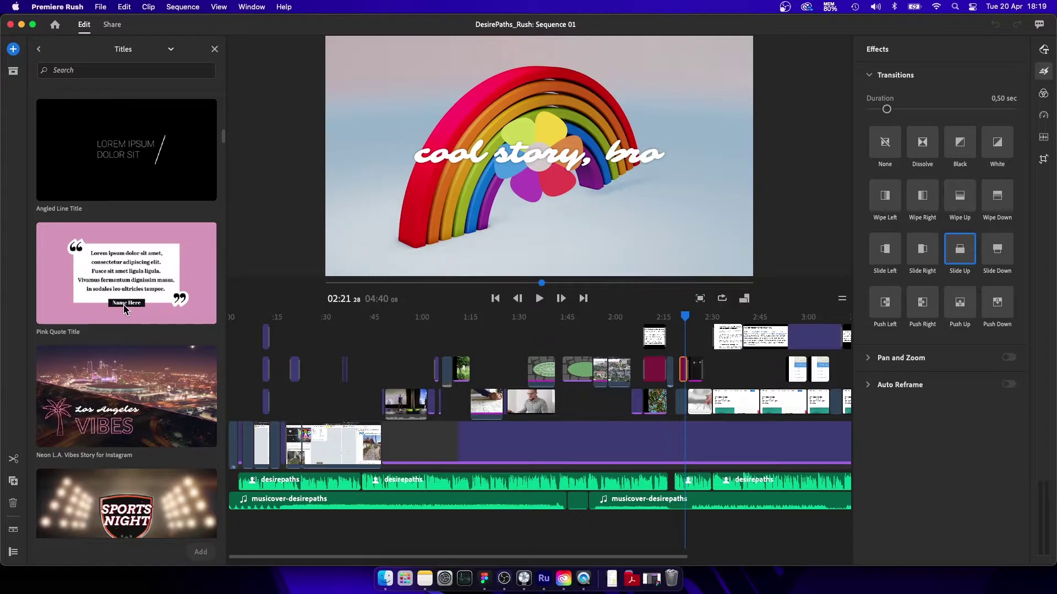
pyautogui.scroll(-3, 125, 307)
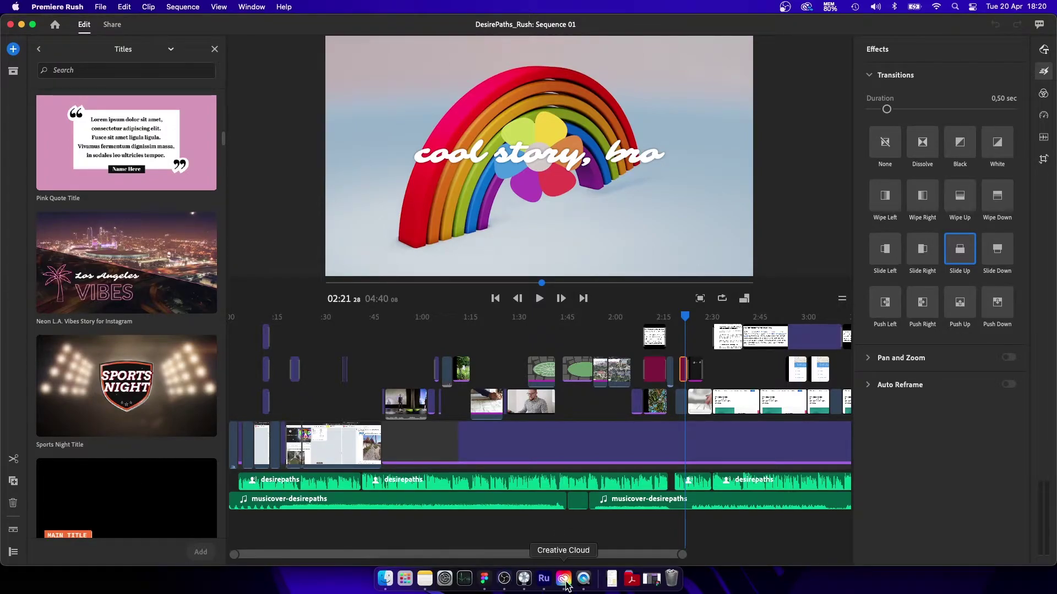
# Switch to QuickTime Player to view the sequence in the mobile app, and return to Premiere Rush
pyautogui.click(583, 579)
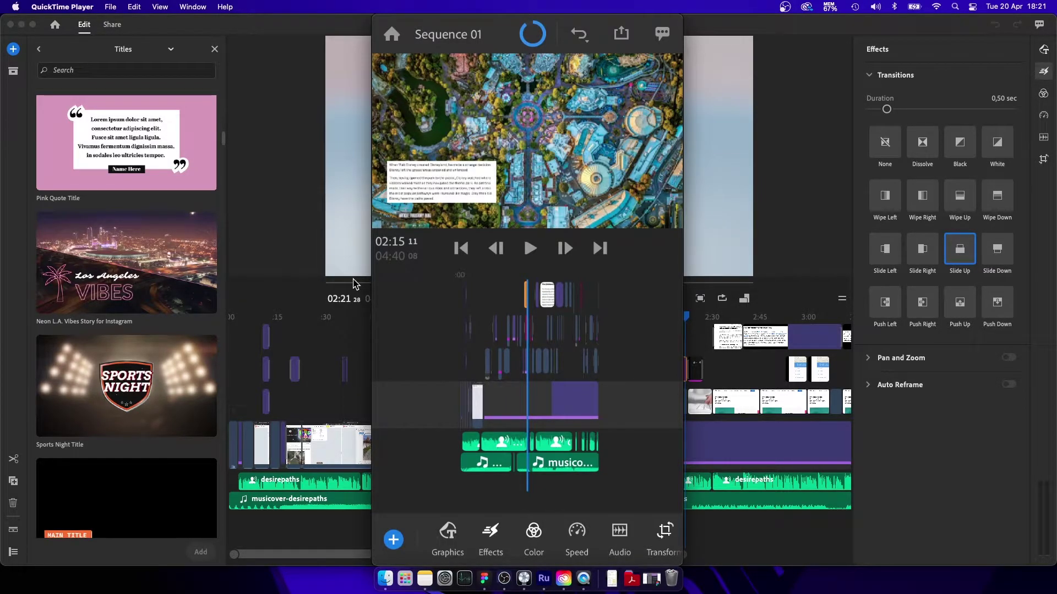
pyautogui.click(529, 36)
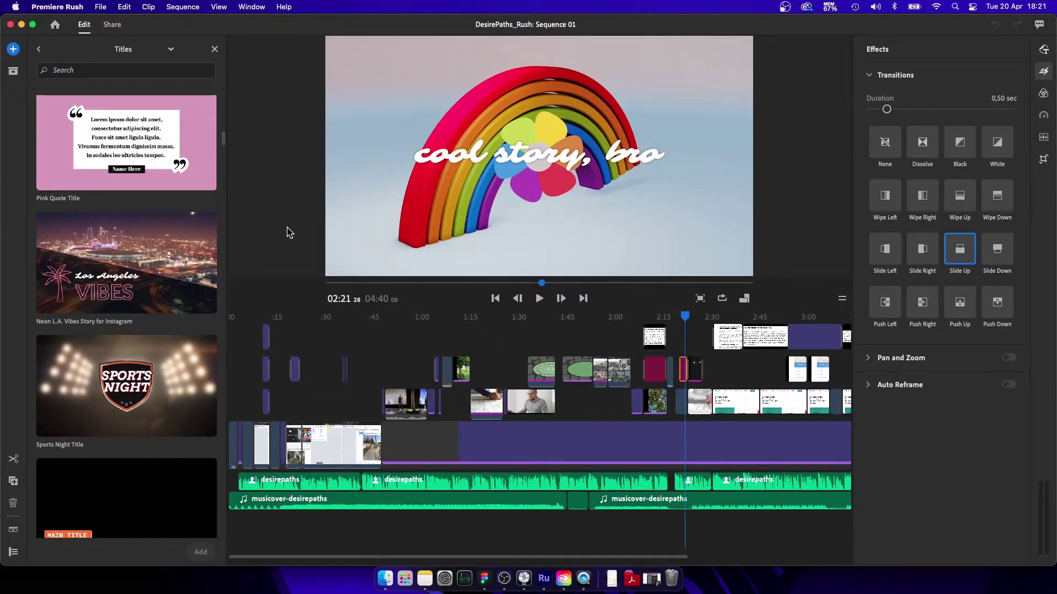
# Leave the project for the home screen, examine the new-project setup and its Desktop media location, and close it without creating a project
pyautogui.click(101, 6)
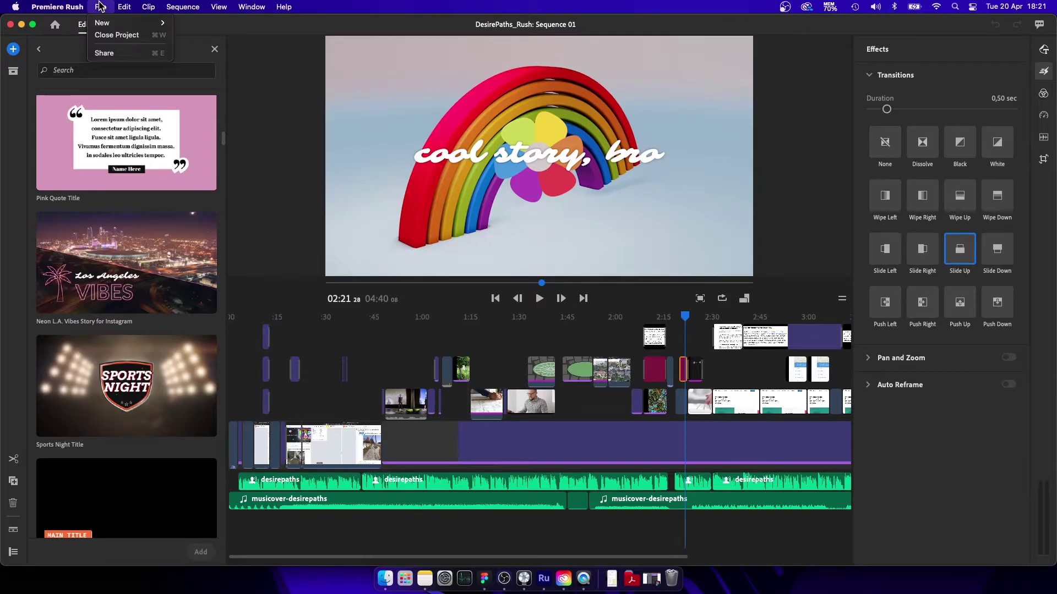
pyautogui.click(56, 29)
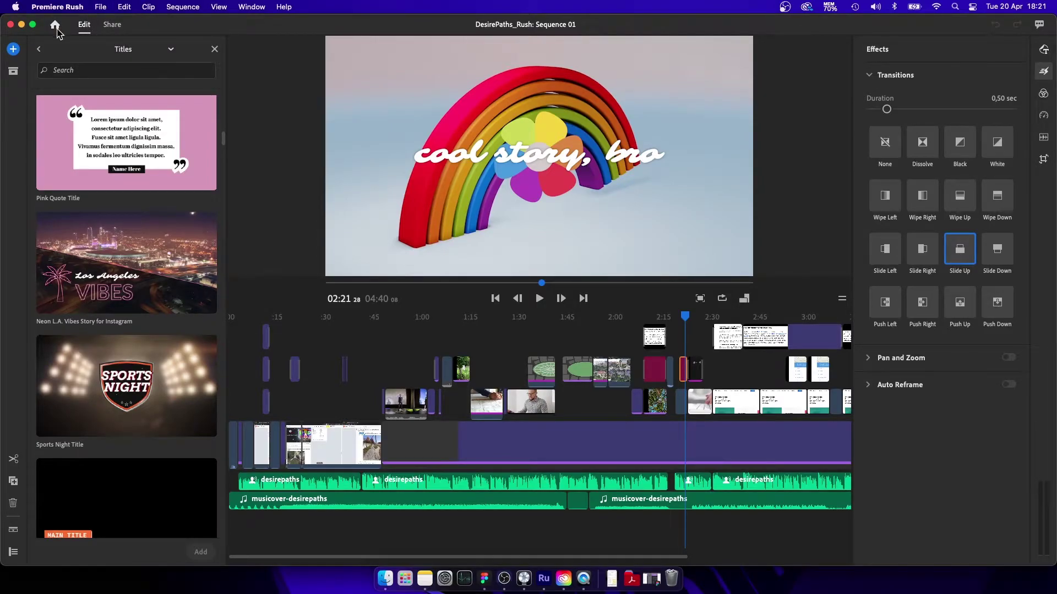
pyautogui.click(56, 27)
pyautogui.click(92, 103)
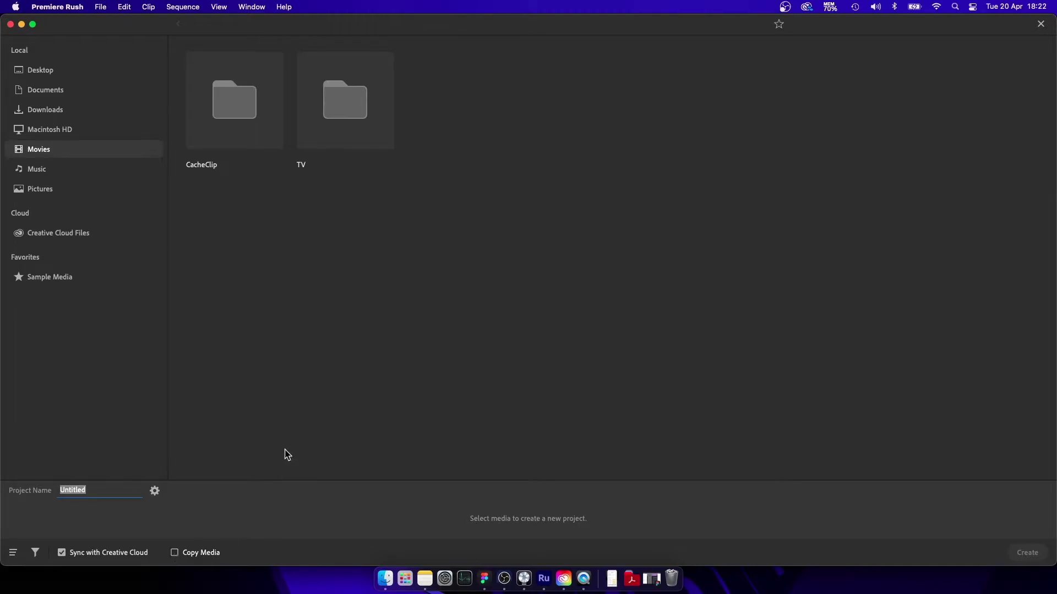
pyautogui.click(38, 69)
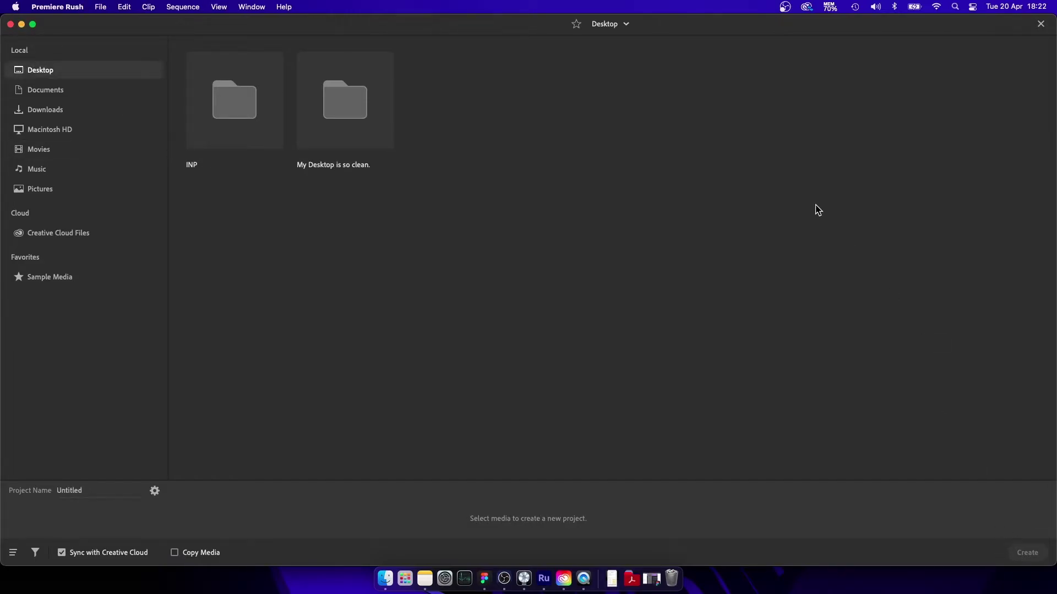
pyautogui.click(1039, 24)
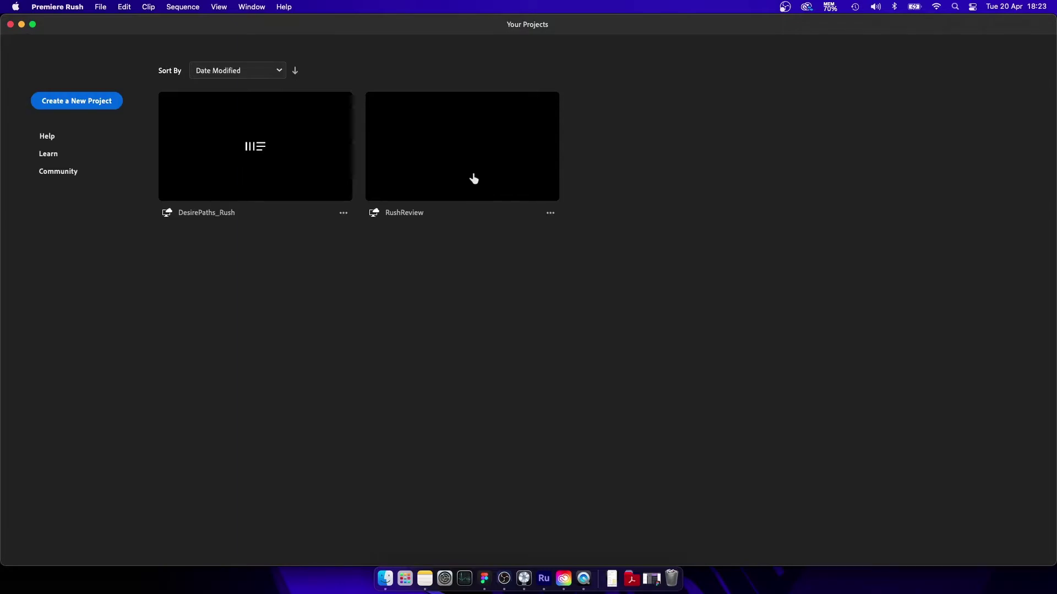
# Reopen the DesirePaths_Rush project and preview the sequence from about 01:01 to 01:26 with system sound muted
pyautogui.click(255, 172)
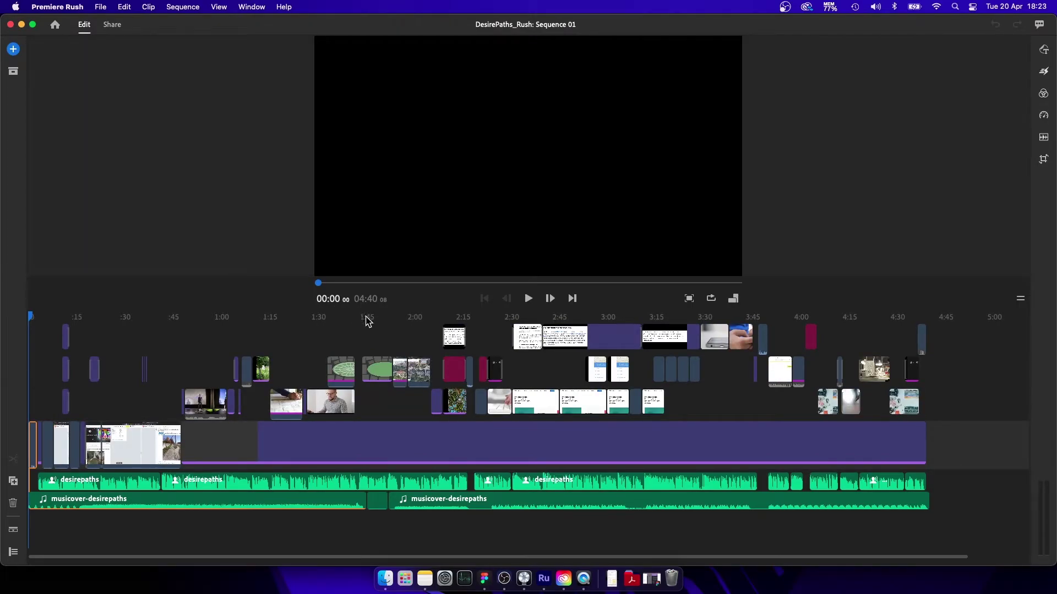
pyautogui.moveTo(368, 322); pyautogui.dragTo(444, 334)
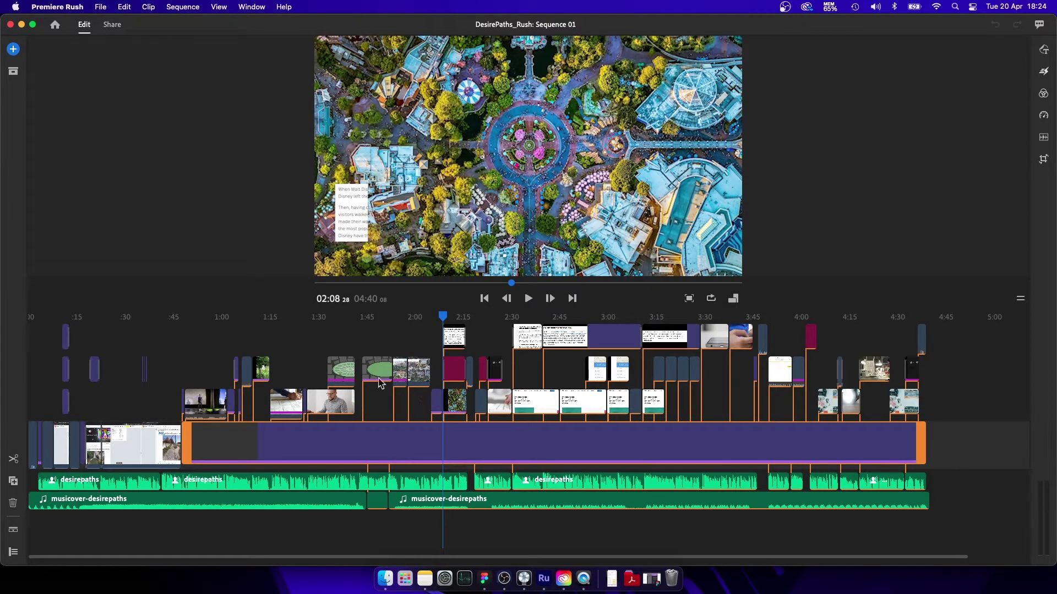
pyautogui.moveTo(442, 322)
pyautogui.mouseDown()
pyautogui.moveTo(143, 345)
pyautogui.moveTo(306, 348)
pyautogui.moveTo(224, 350)
pyautogui.mouseUp()
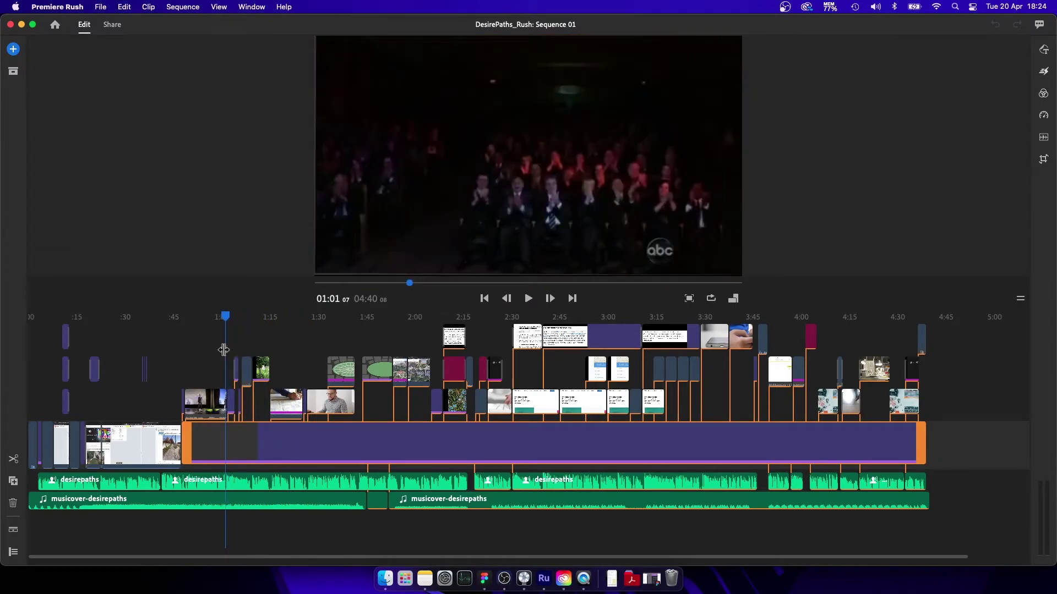
pyautogui.press('XF86AudioMute')
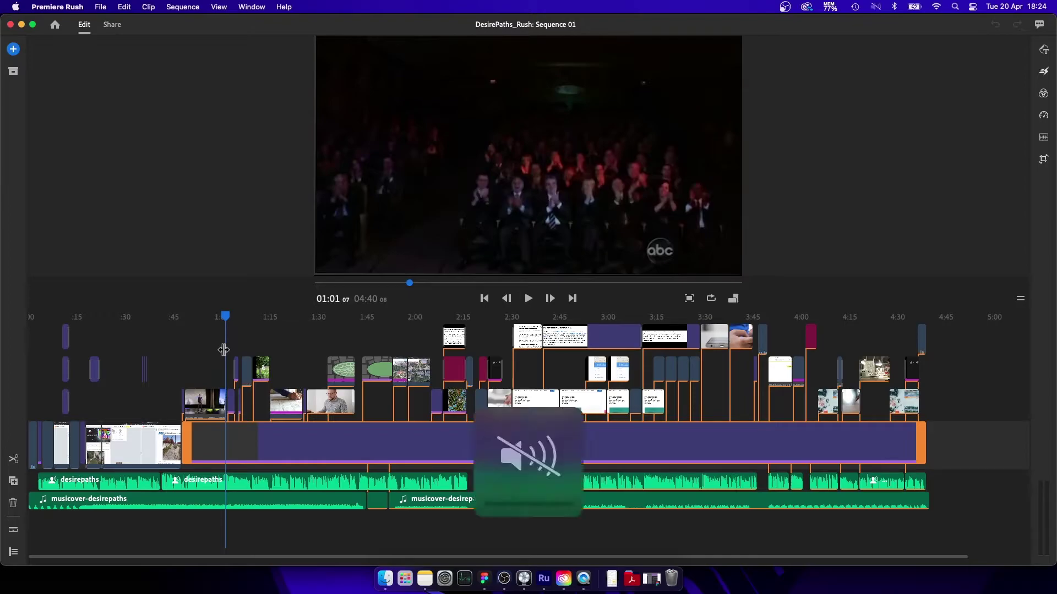
pyautogui.press('space')
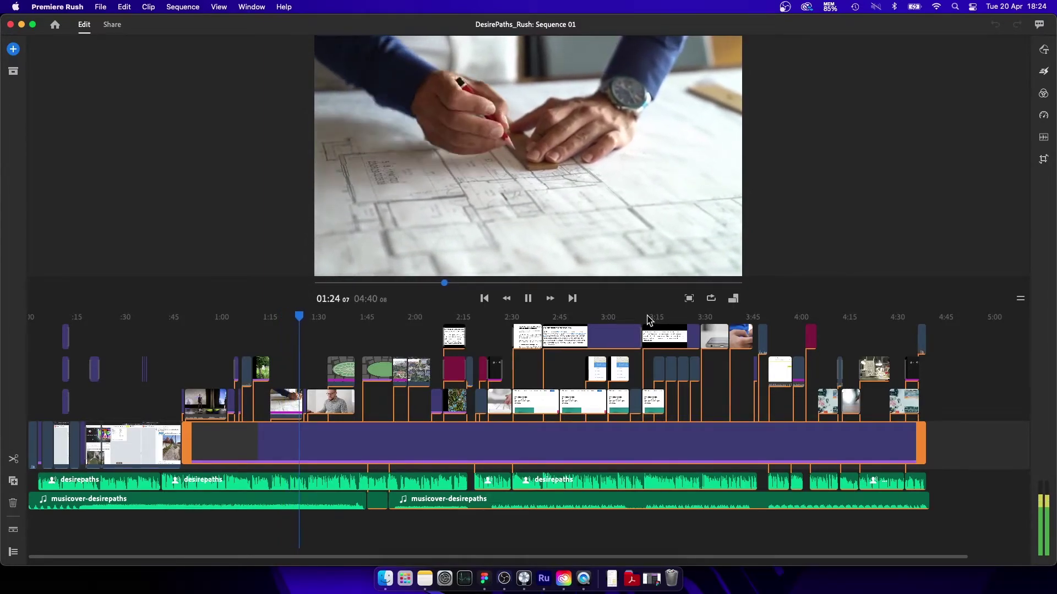
pyautogui.press('space')
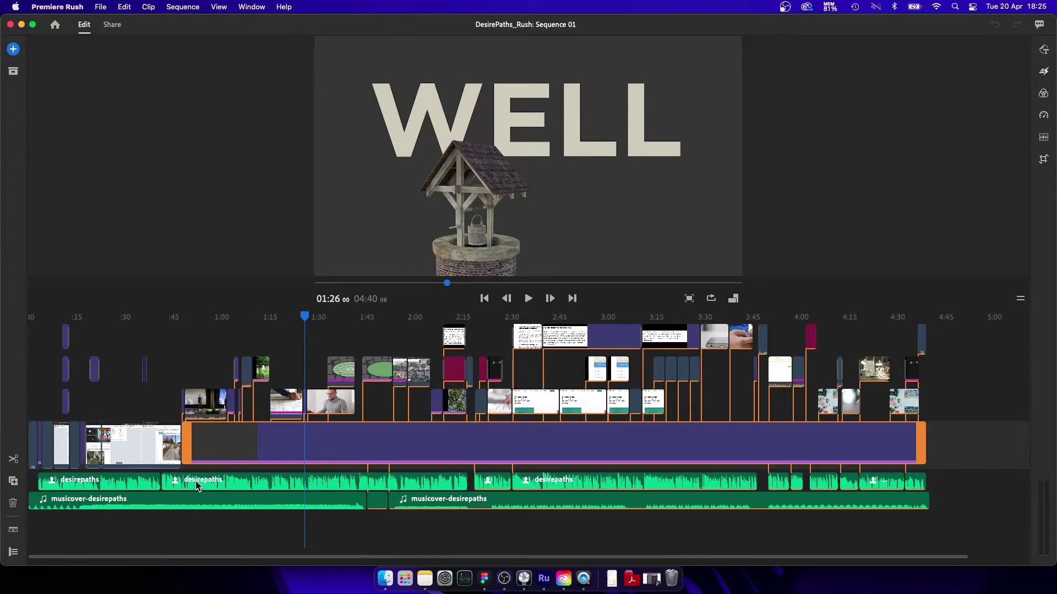
# Select the first musicover-desirepaths audio clip and examine its color presets and transition effects
pyautogui.click(166, 502)
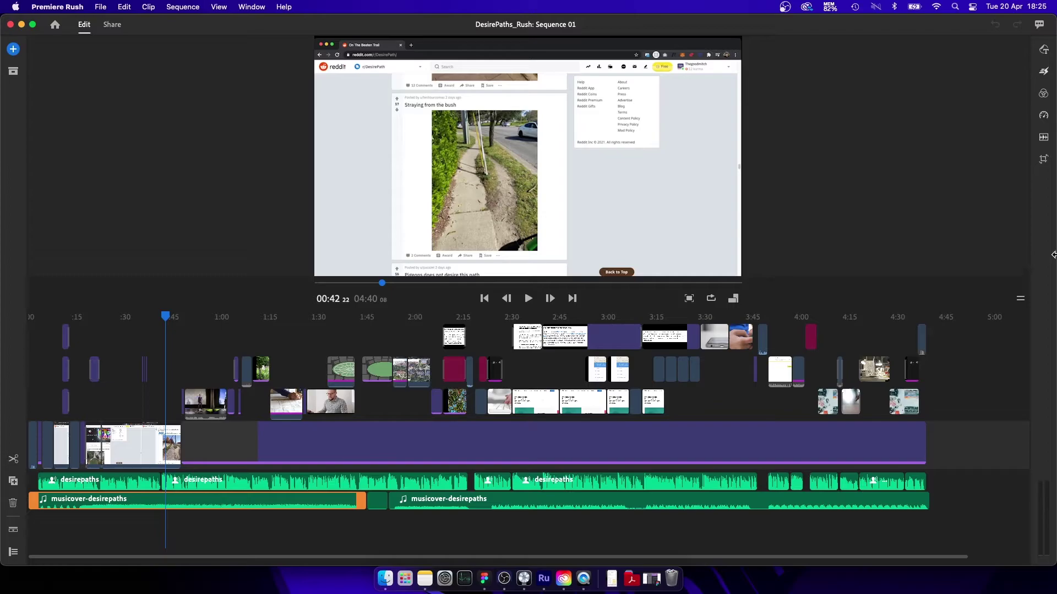
pyautogui.click(1043, 96)
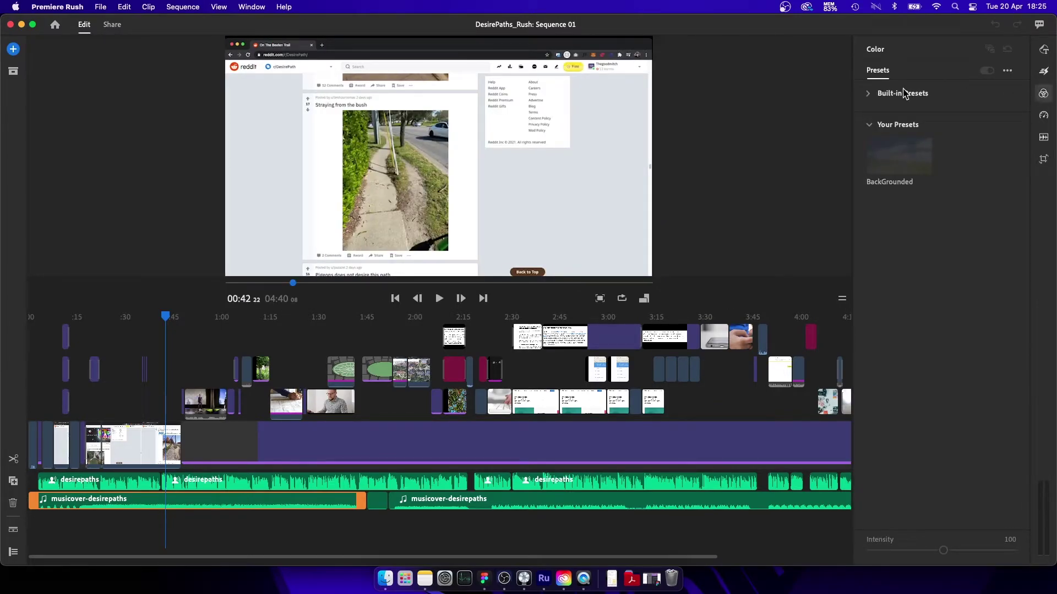
pyautogui.click(1044, 74)
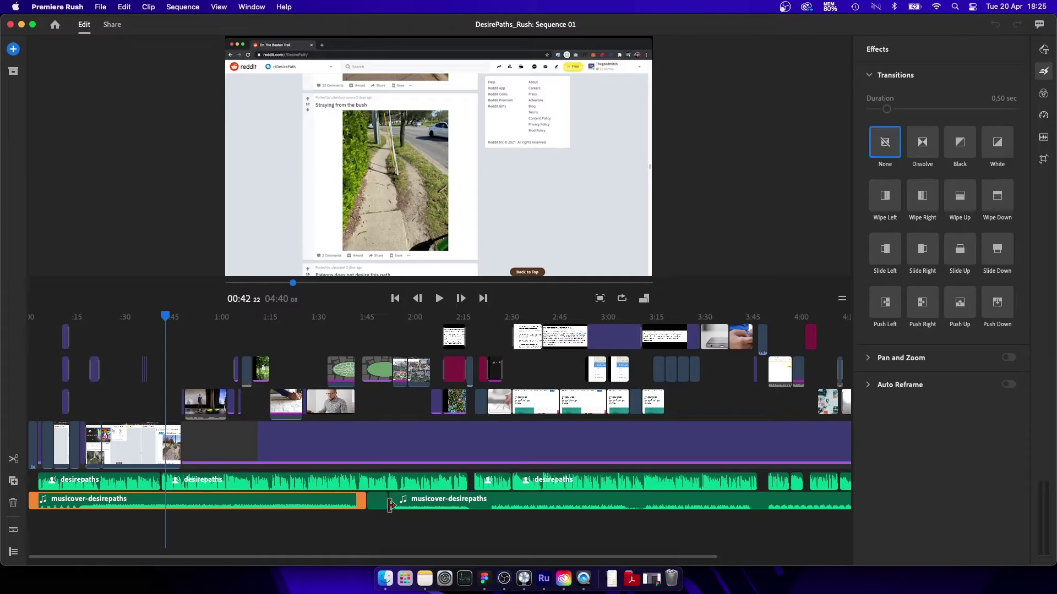
# Place the playhead at about 01:47 and select the short audio segment between the two musicover-desirepaths clips
pyautogui.moveTo(170, 322); pyautogui.dragTo(380, 336)
pyautogui.click(379, 334)
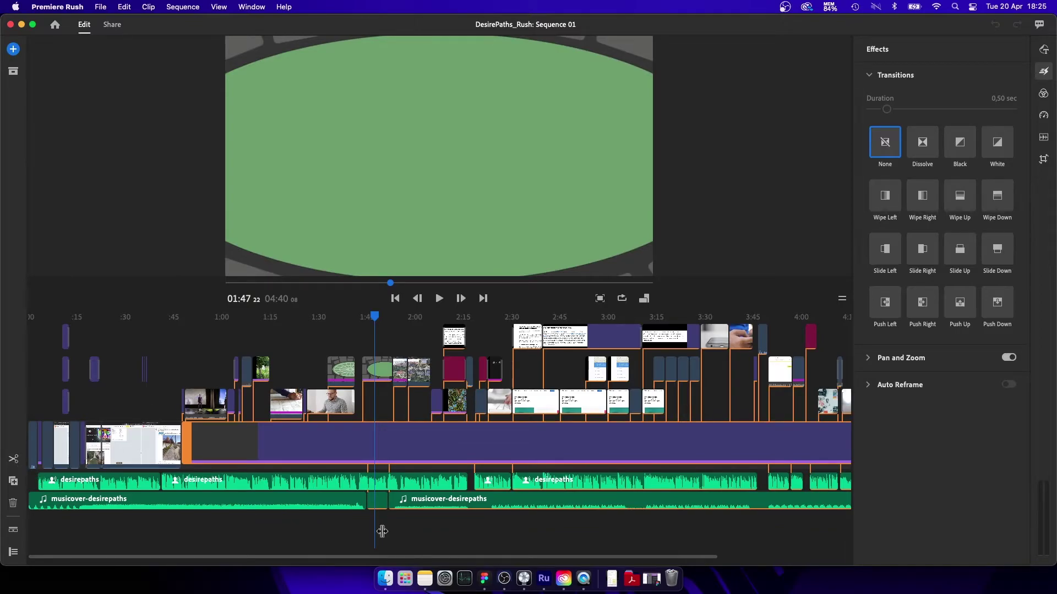
pyautogui.click(377, 500)
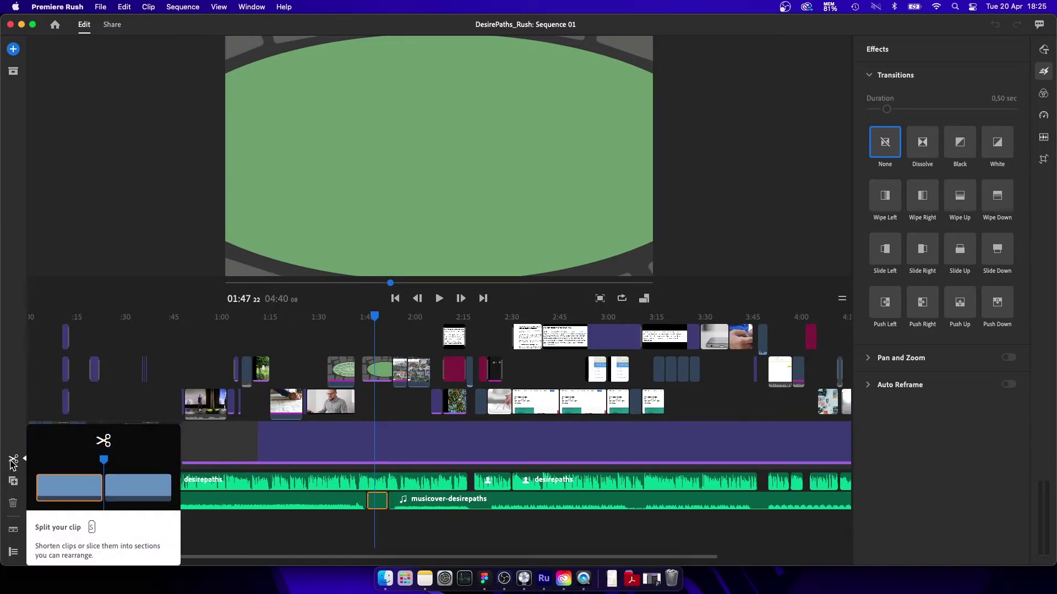
# Place the playhead at about 01:48 and split the short audio segment between the two musicover-desirepaths clips there
pyautogui.click(391, 408)
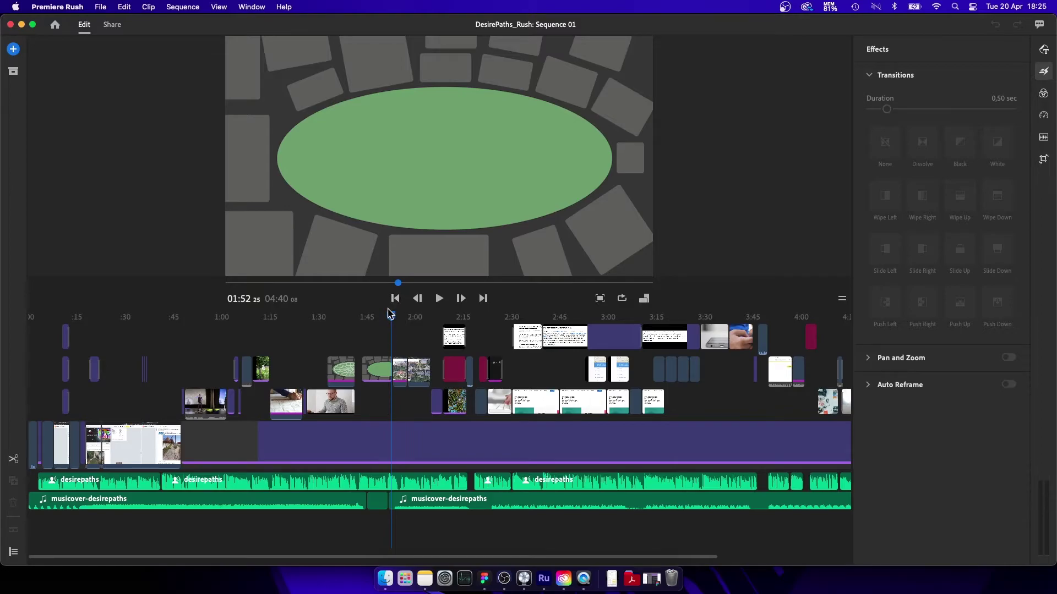
pyautogui.moveTo(391, 319); pyautogui.dragTo(379, 318)
pyautogui.press('super+a')
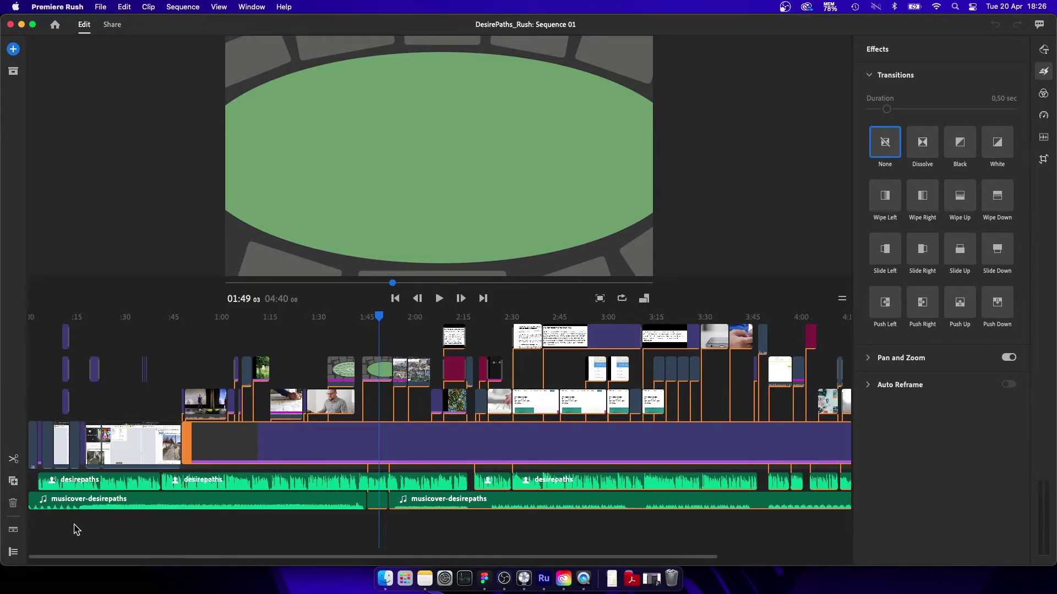
pyautogui.click(382, 506)
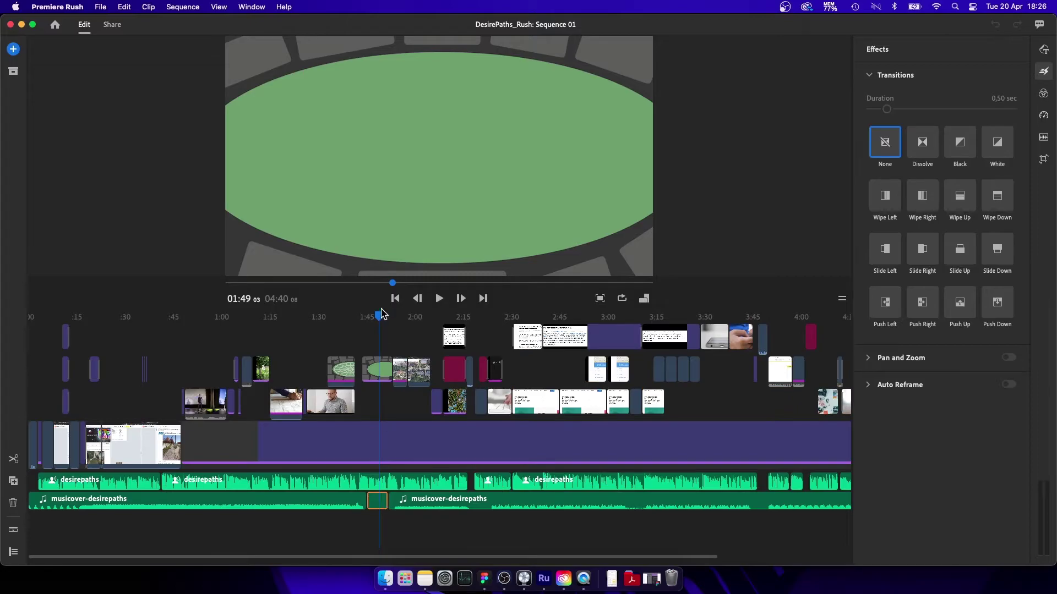
pyautogui.moveTo(379, 321); pyautogui.dragTo(378, 320)
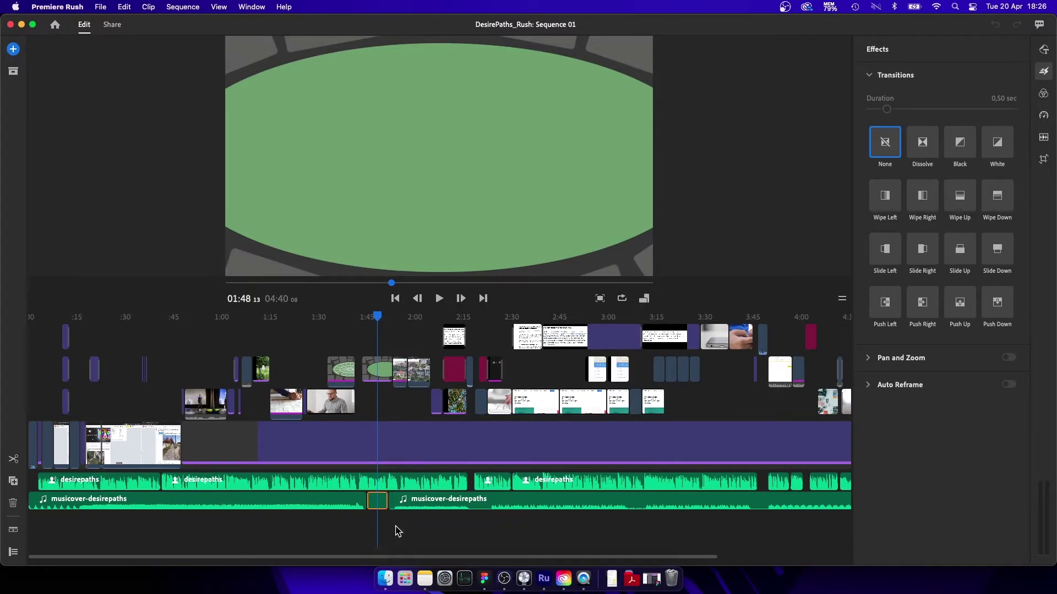
pyautogui.press('Delete')
# Examine the transform settings for the second musicover-desirepaths clip and for the video clip at about 02:52
pyautogui.click(557, 498)
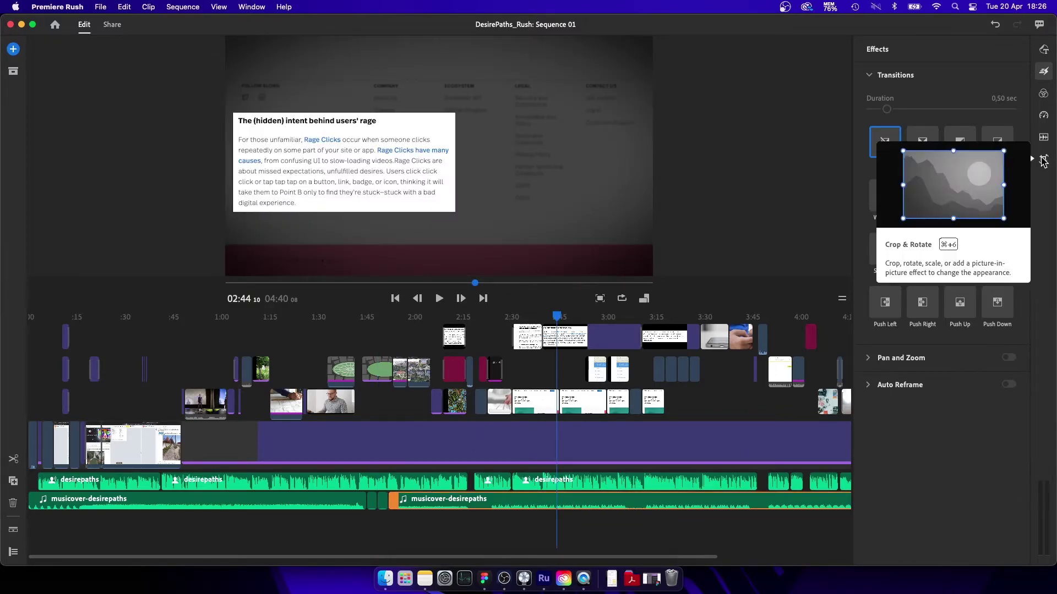
pyautogui.click(1043, 161)
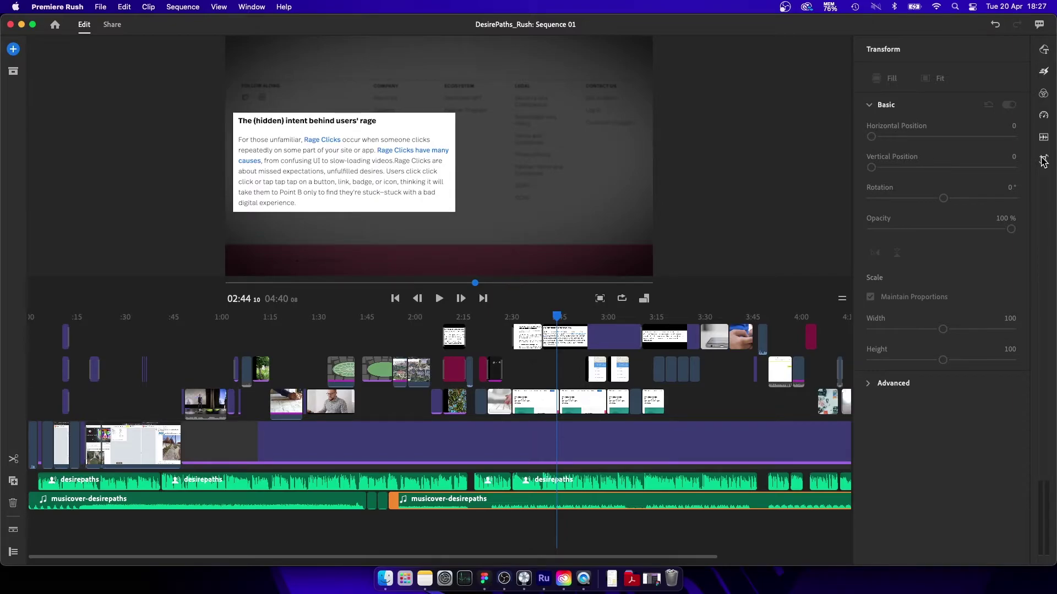
pyautogui.click(1043, 160)
pyautogui.click(583, 402)
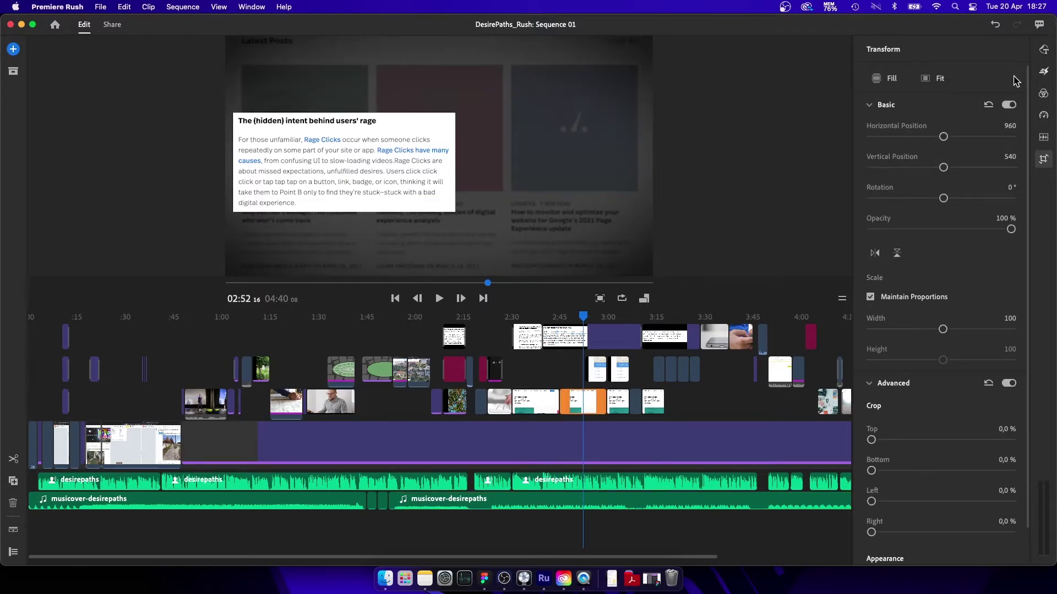
# Examine the effects available for the selected video clip and briefly preview the sequence from about 02:52
pyautogui.click(1043, 71)
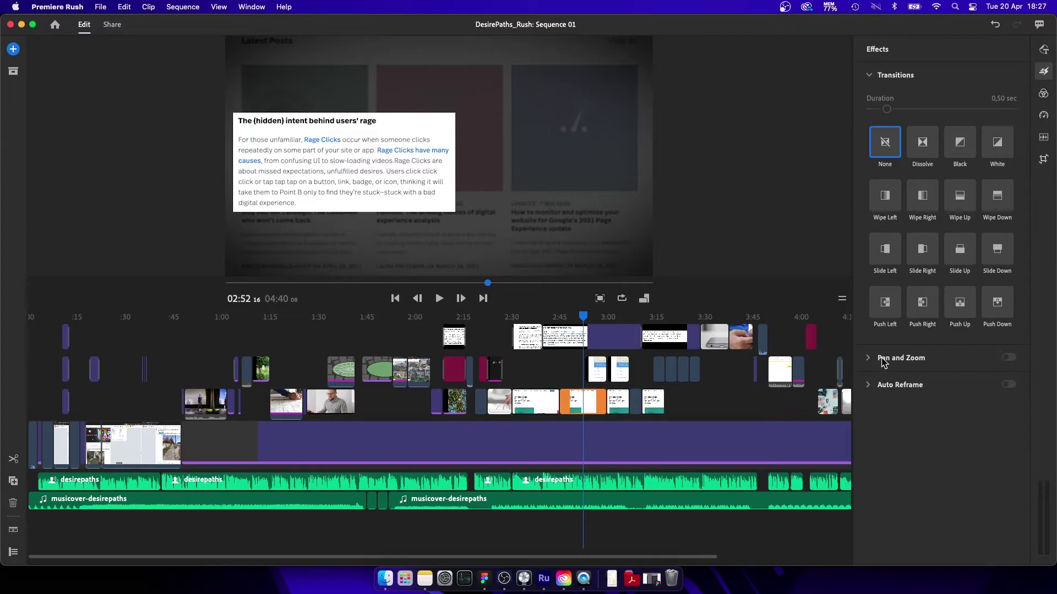
pyautogui.moveTo(882, 363)
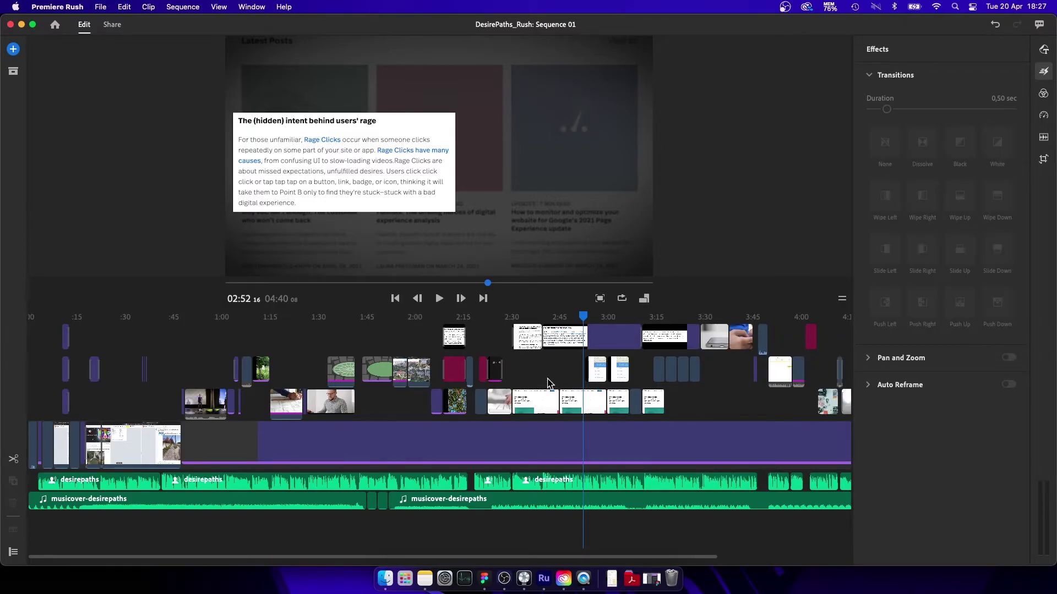
pyautogui.press('space')
pyautogui.press('space')
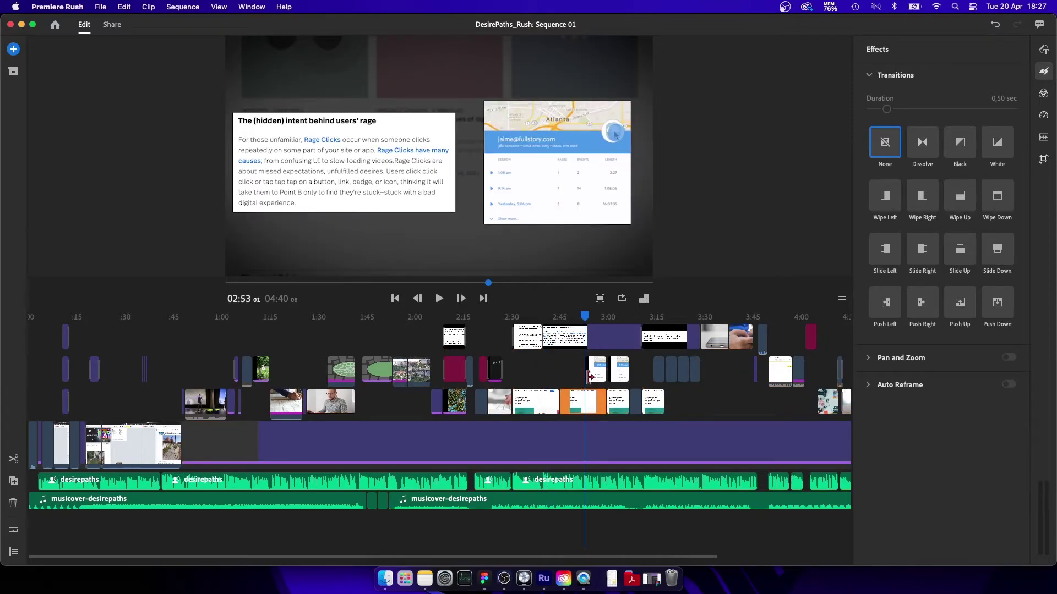
# Enable Pan and Zoom on the "hidden intent behind users' rage" clip at about 02:45 and preview the motion up to about 02:52
pyautogui.click(562, 343)
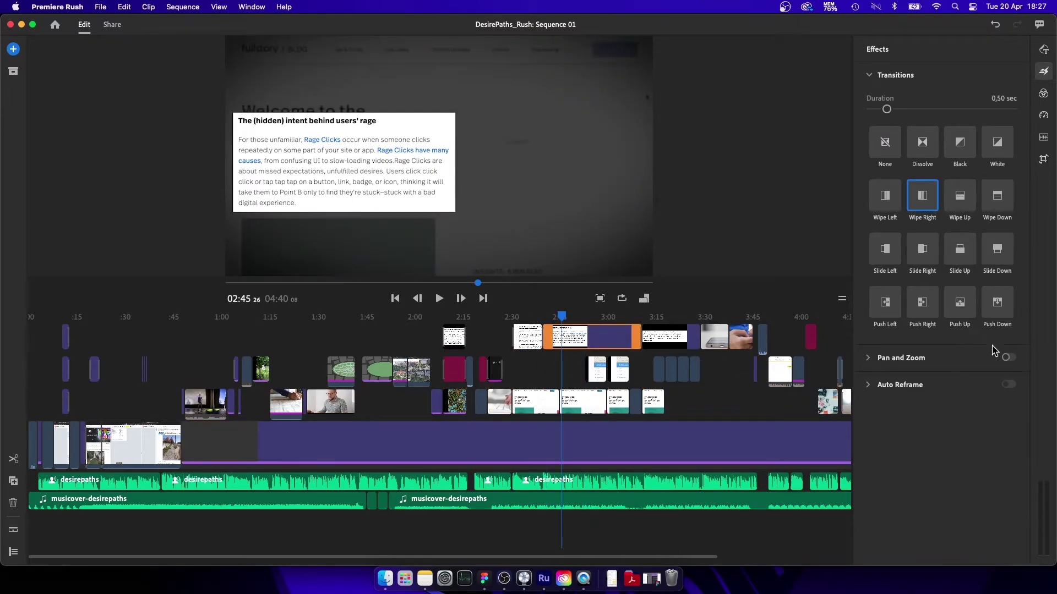
pyautogui.click(1007, 357)
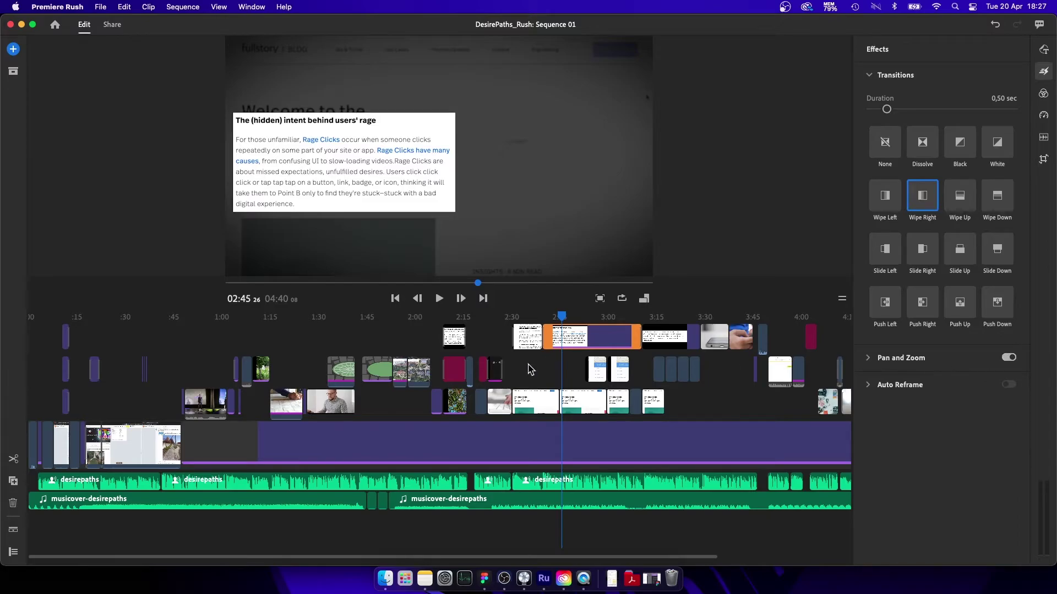
pyautogui.moveTo(562, 318); pyautogui.dragTo(584, 322)
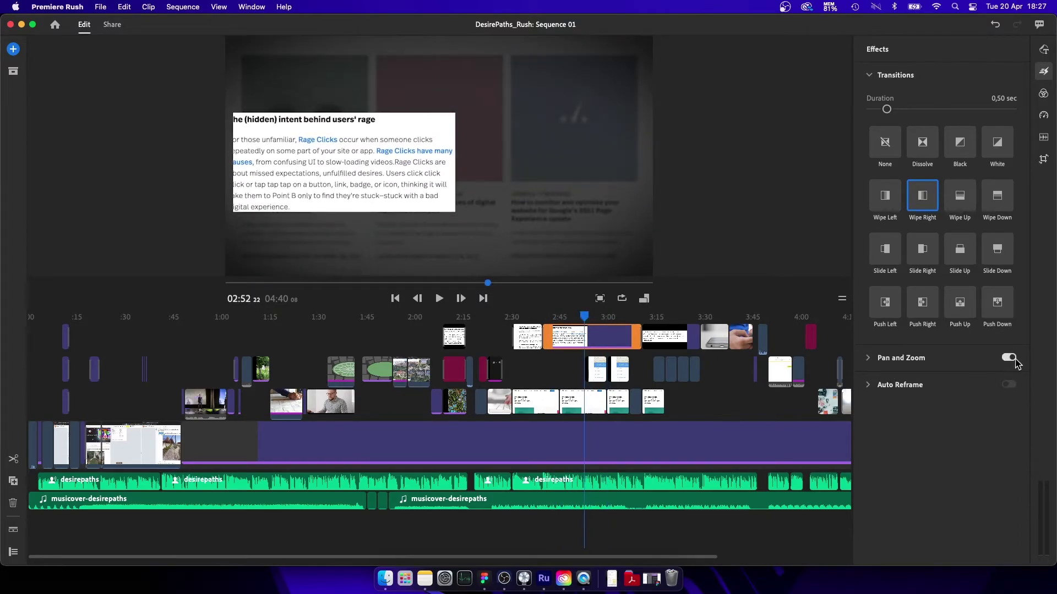
# Shrink the Pan and Zoom end frame to the text clip's upper-left corner around "(hidden)", and scrub back to about 02:41
pyautogui.click(868, 358)
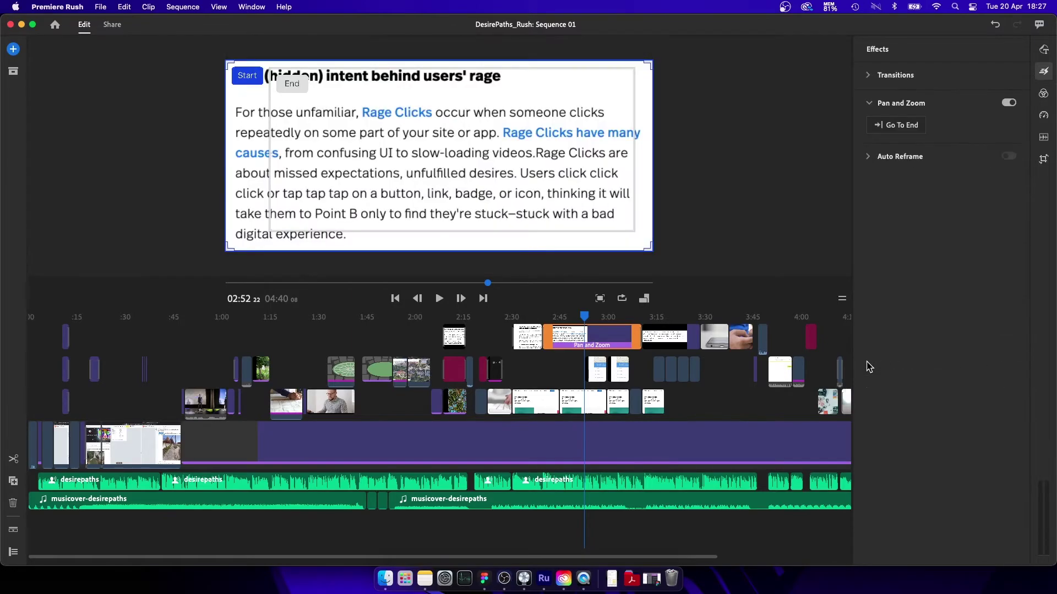
pyautogui.click(287, 83)
pyautogui.moveTo(285, 83); pyautogui.dragTo(244, 75)
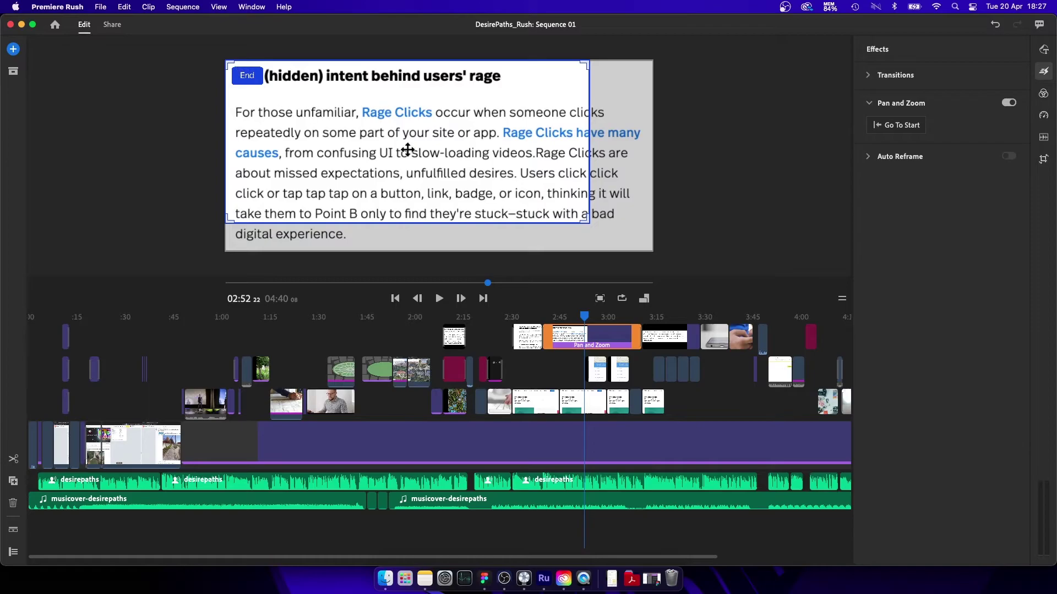
pyautogui.moveTo(587, 224); pyautogui.dragTo(326, 105)
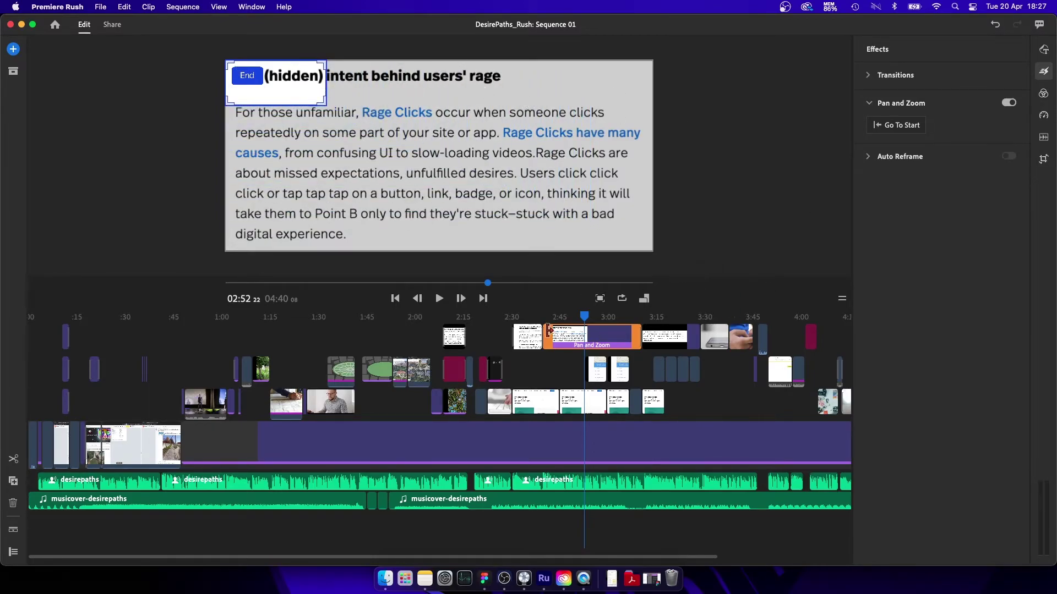
pyautogui.moveTo(584, 316); pyautogui.dragTo(550, 327)
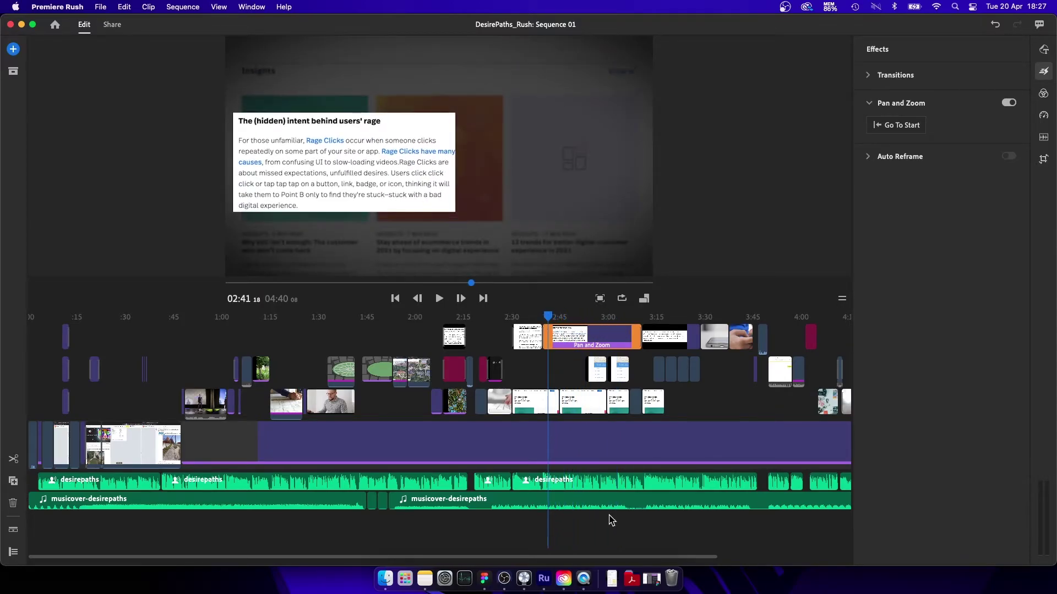
# Examine the audio type options of the second musicover-desirepaths clip and the advanced audio settings of the desirepaths voice clip at about 02:44
pyautogui.click(590, 504)
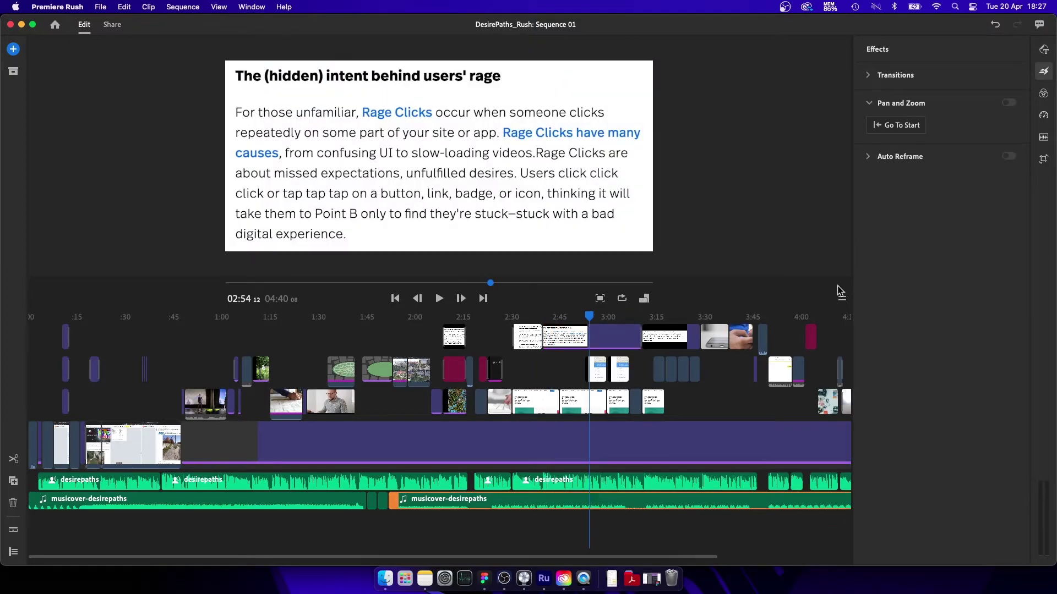
pyautogui.click(1045, 138)
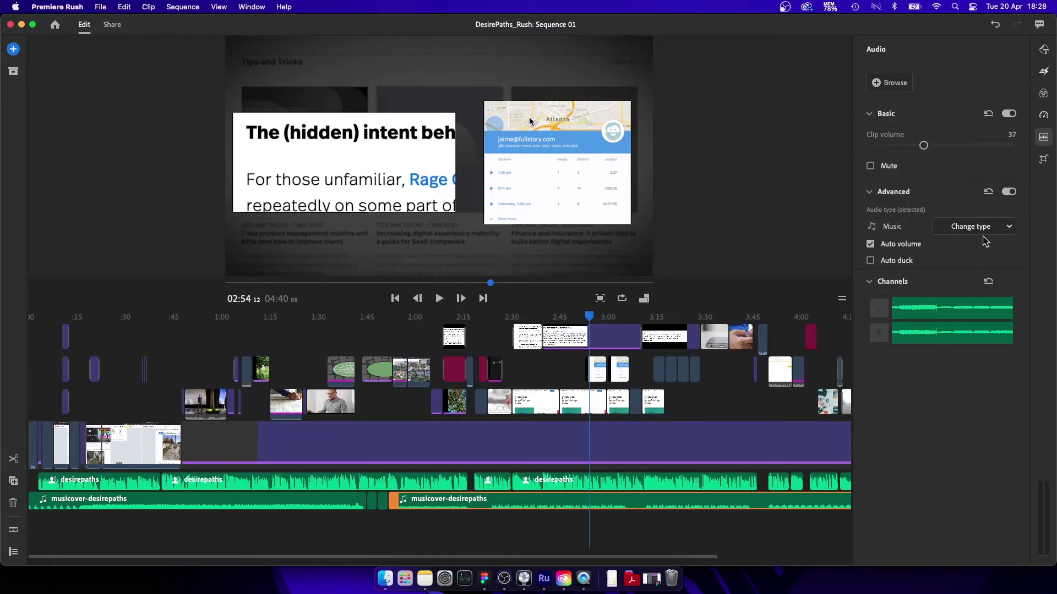
pyautogui.click(1007, 228)
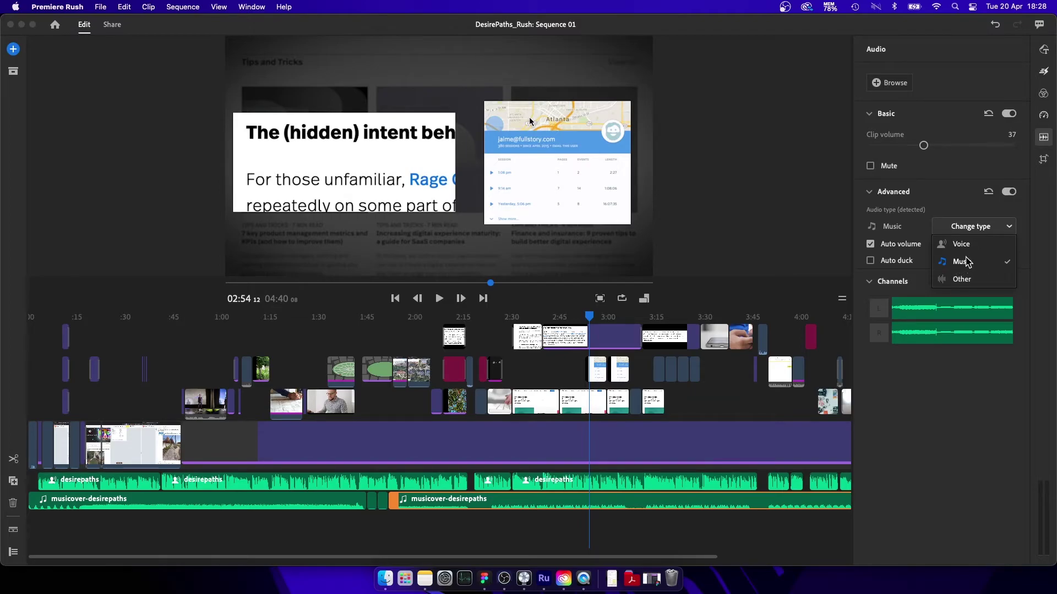
pyautogui.click(967, 195)
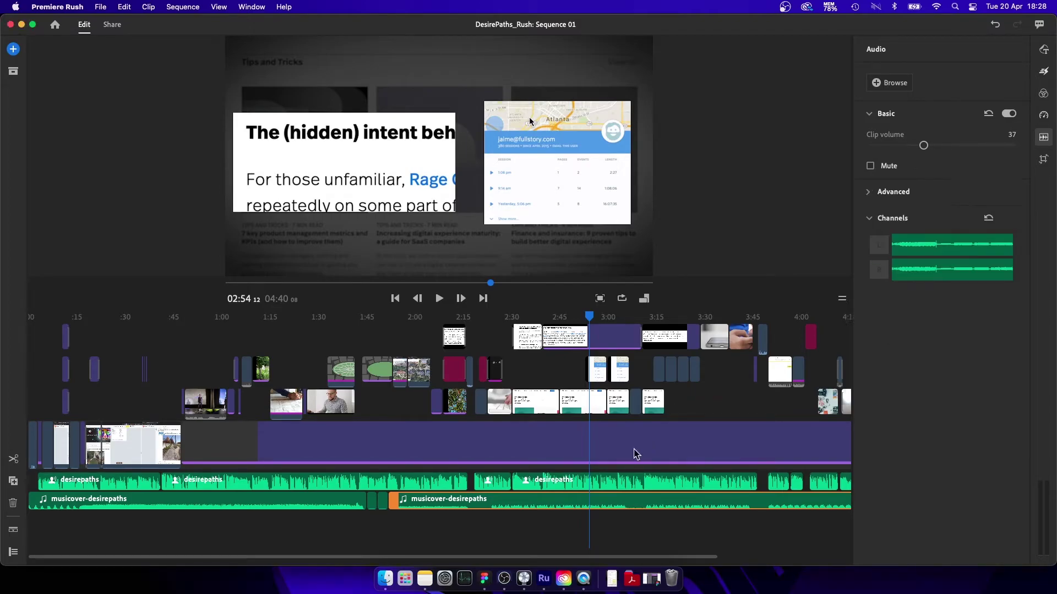
pyautogui.click(558, 479)
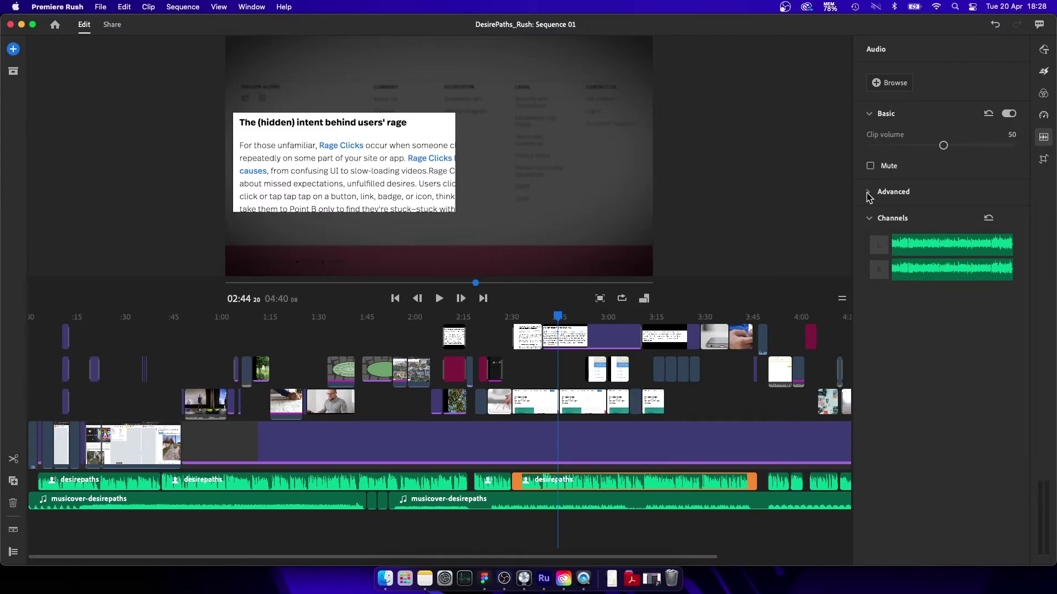
pyautogui.click(869, 194)
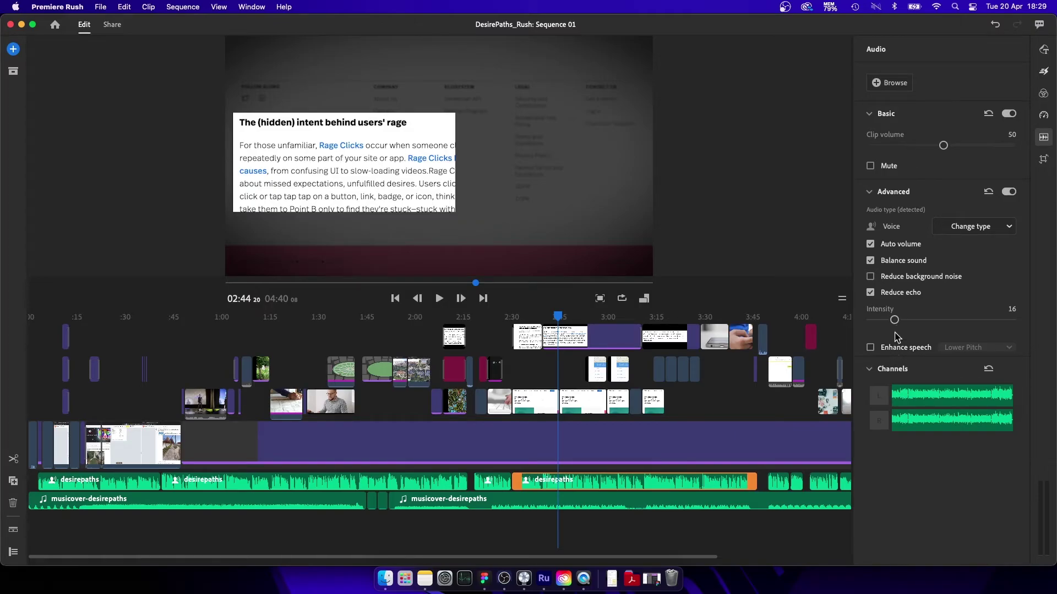
# Switch to Logic Pro and open the recent project desirepaths.logicx
pyautogui.click(524, 578)
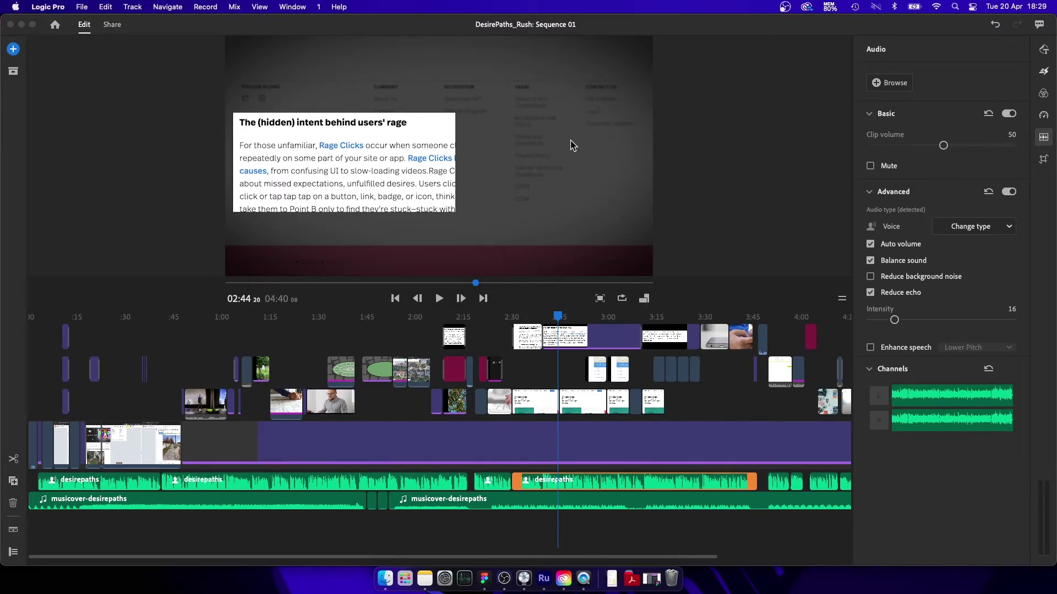
pyautogui.rightClick(524, 578)
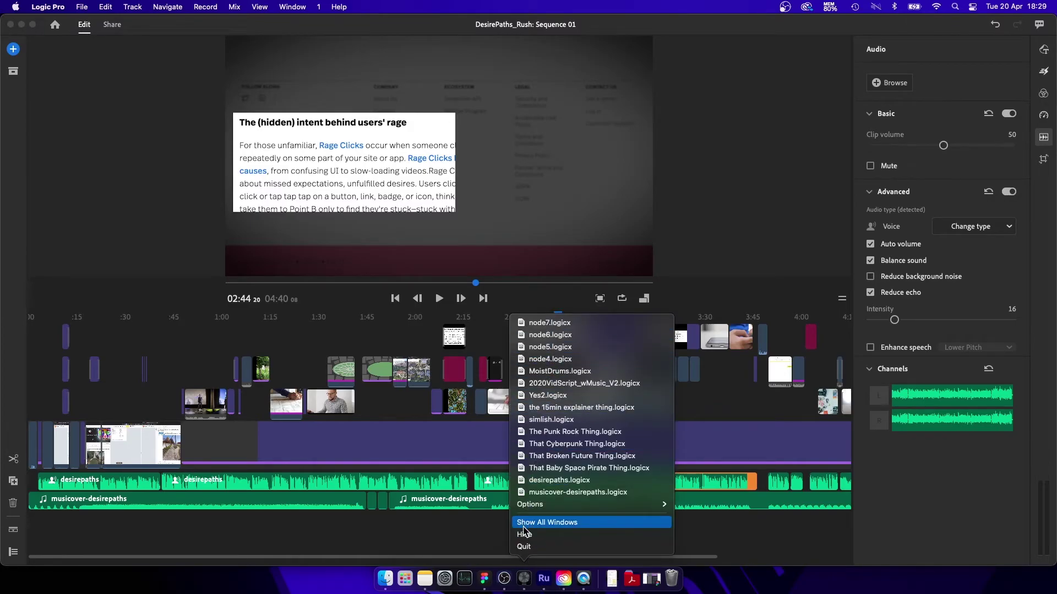
pyautogui.click(559, 480)
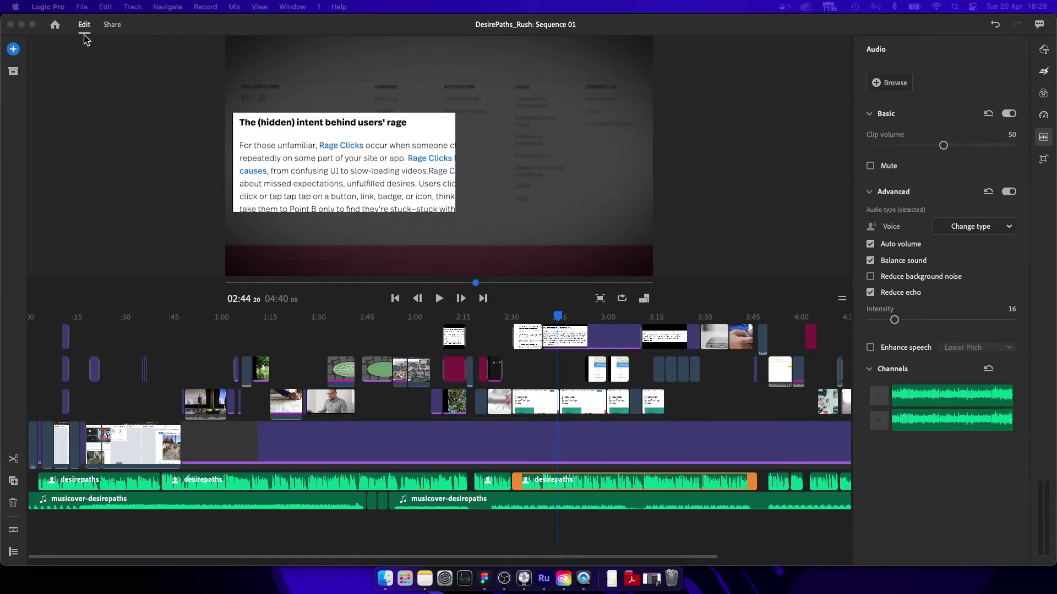
# Review Premiere Rush's YouTube sharing settings for Sequence 01 and return to the projects home screen
pyautogui.click(111, 29)
pyautogui.click(110, 28)
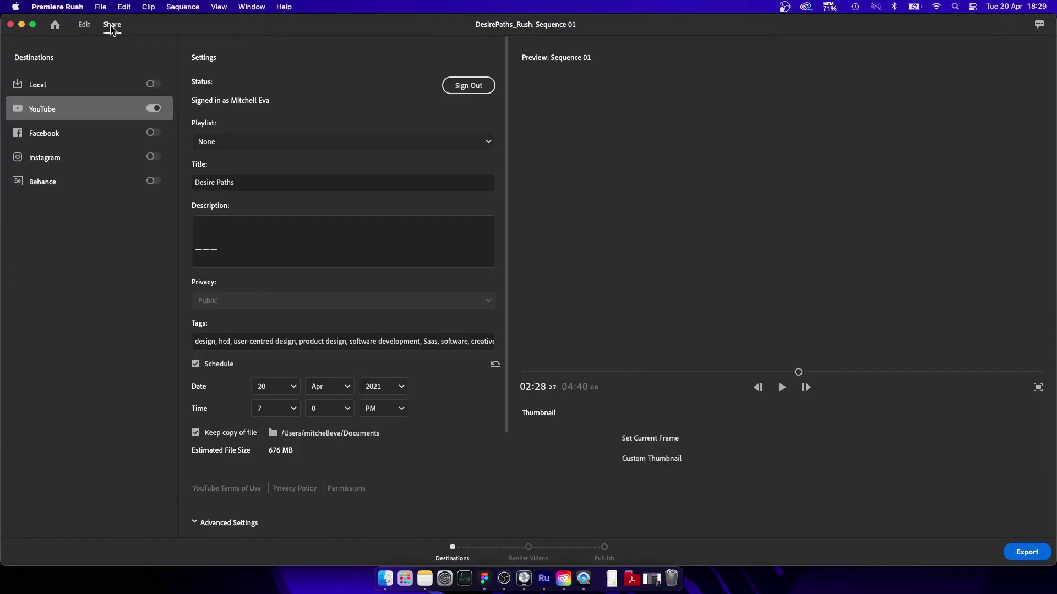
pyautogui.click(153, 107)
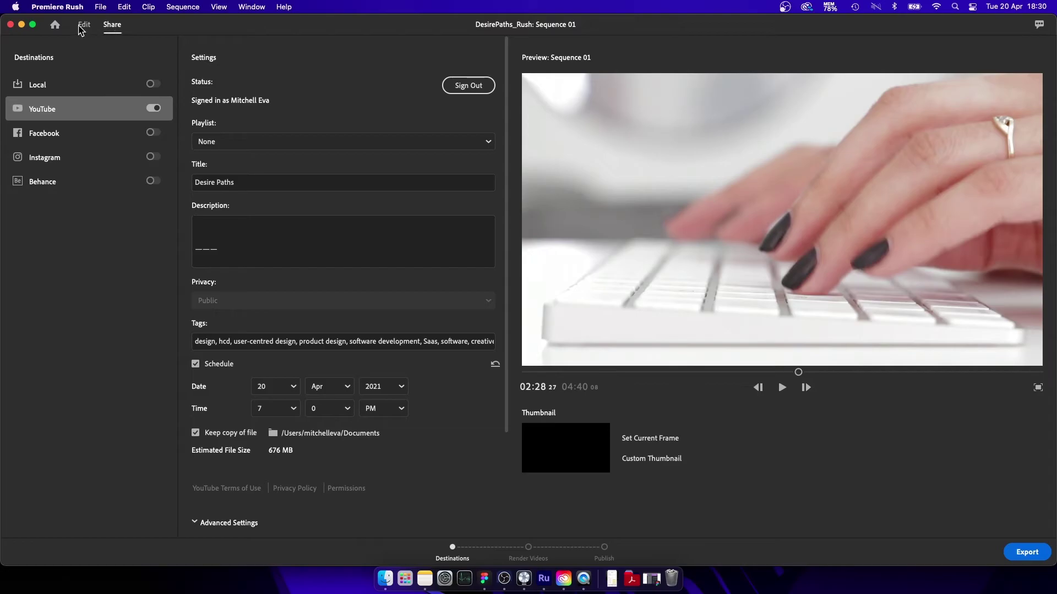
pyautogui.click(55, 24)
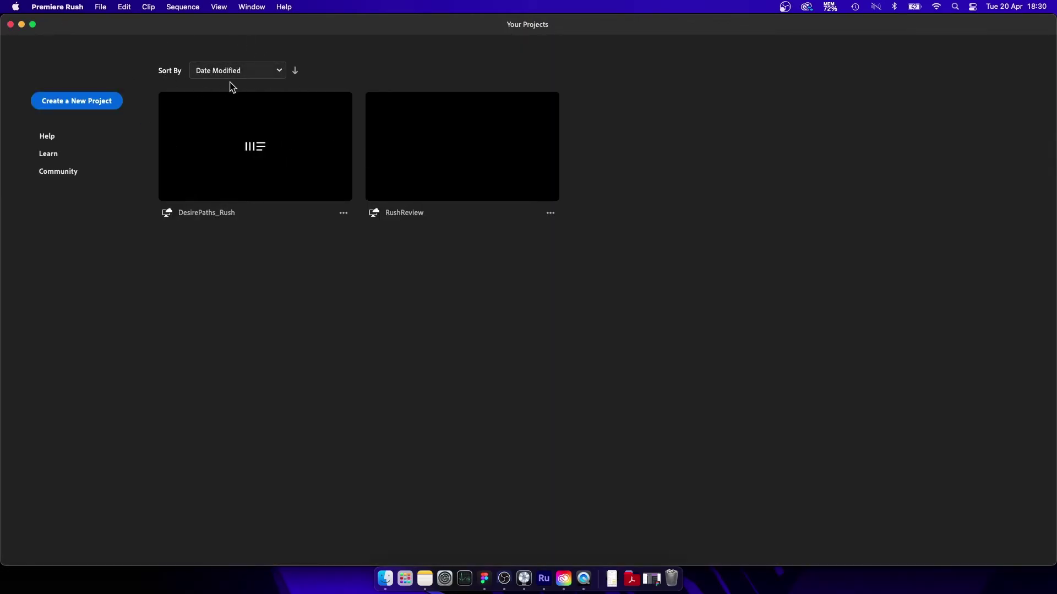
# Switch to QuickTime Player, close its window and quit the application
pyautogui.click(586, 578)
pyautogui.press('cmd+w')
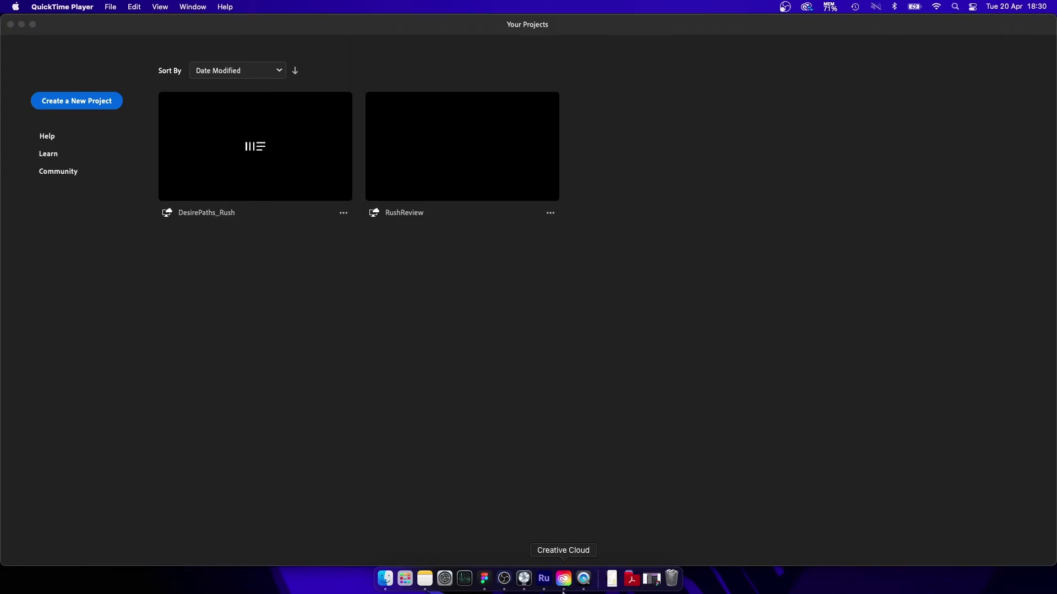
pyautogui.press('super+q')
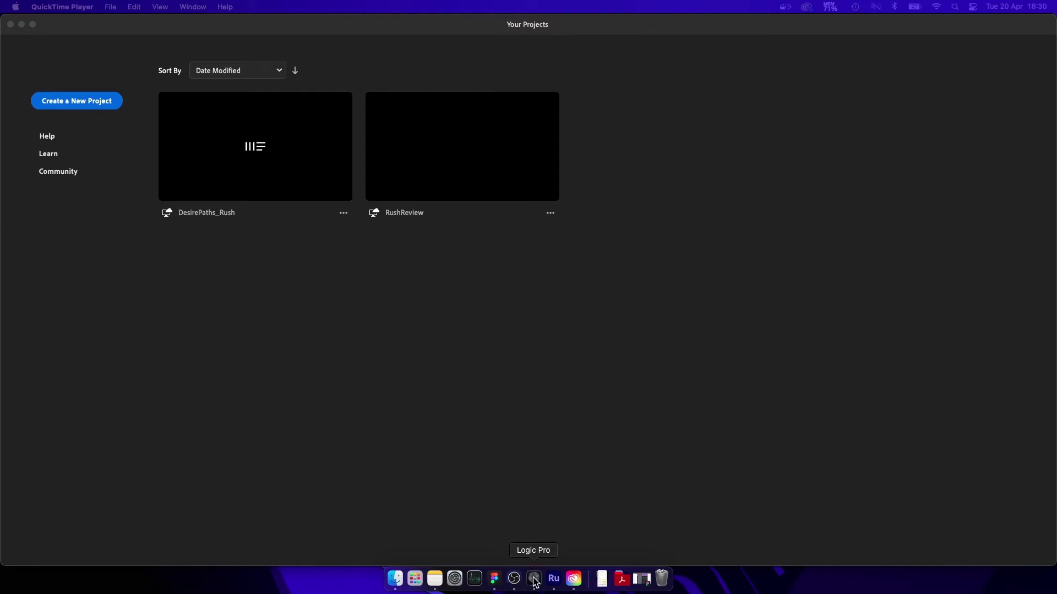
# Switch to Logic Pro and open the recent project musicover-desirepaths.logicx, closing the current project
pyautogui.rightClick(534, 579)
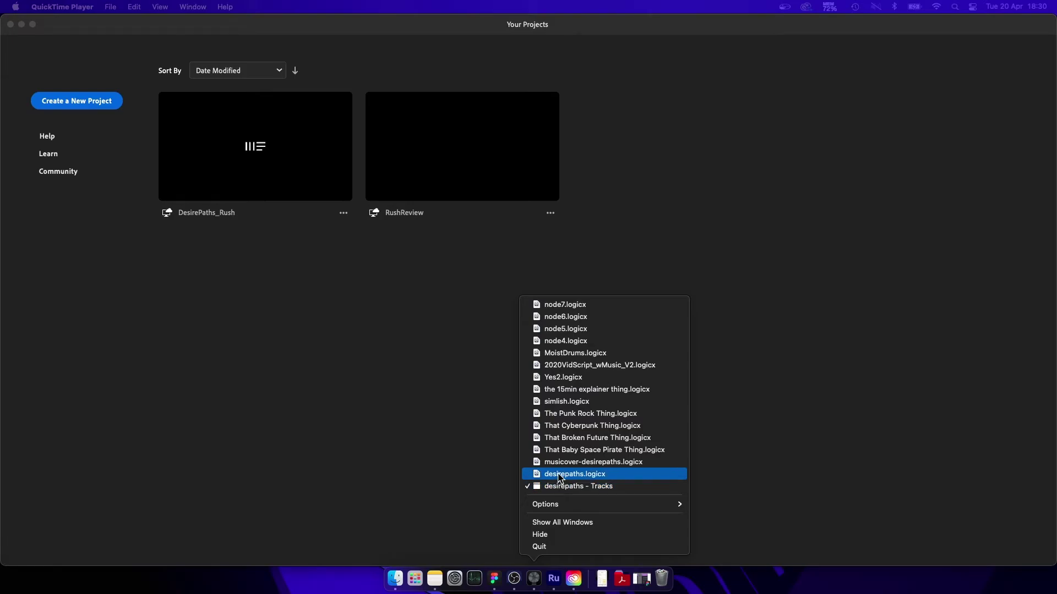
pyautogui.click(535, 583)
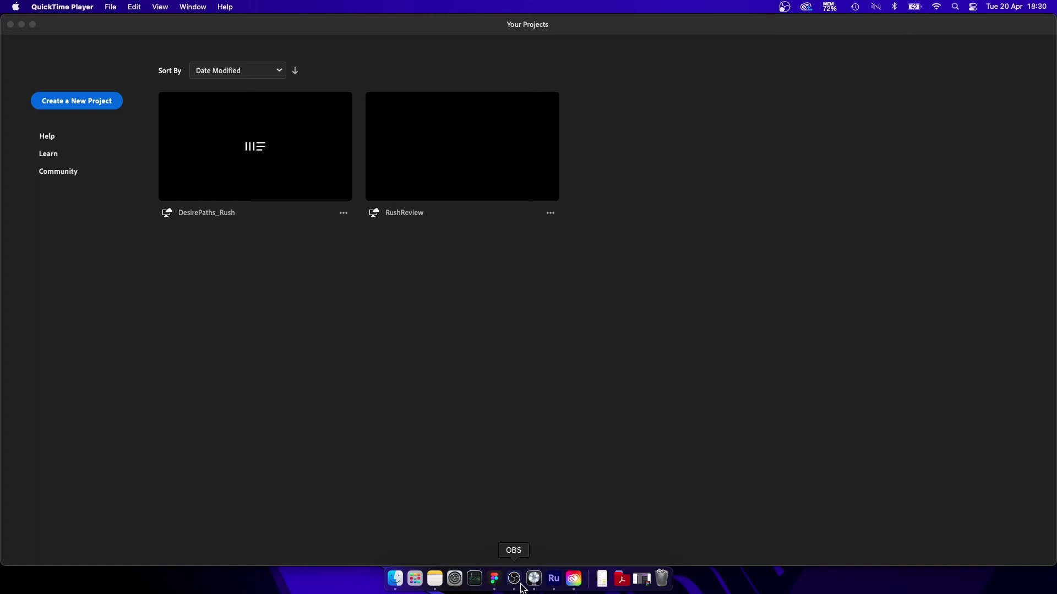
pyautogui.click(534, 579)
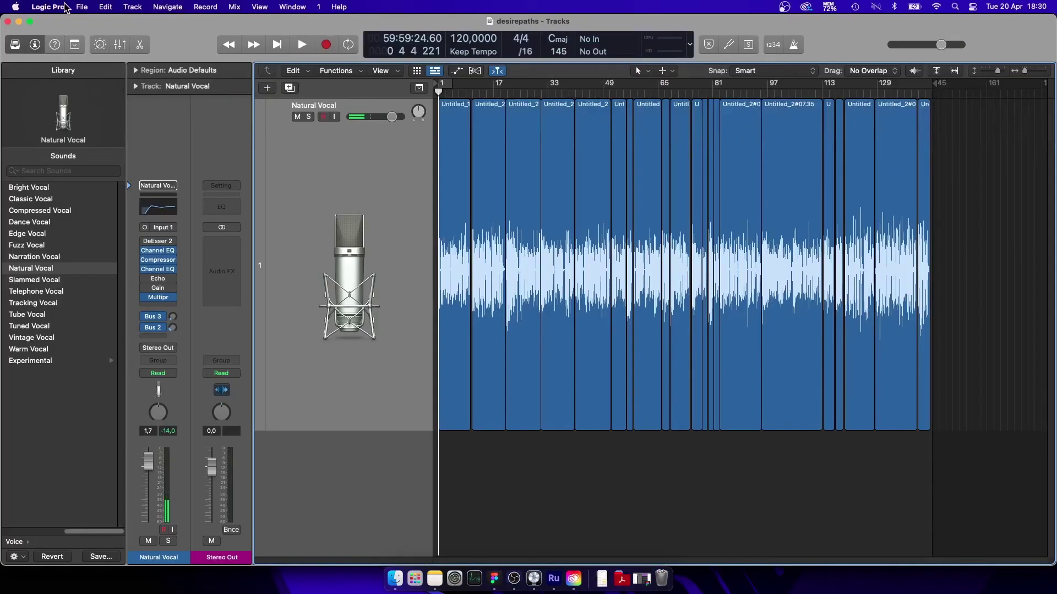
pyautogui.click(81, 7)
pyautogui.moveTo(126, 60)
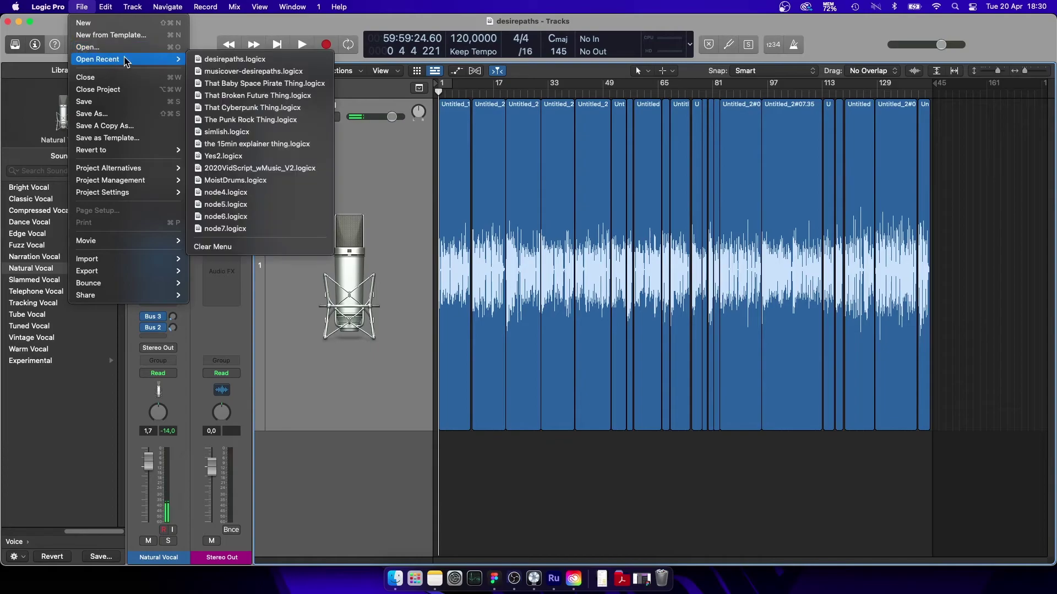
pyautogui.click(294, 71)
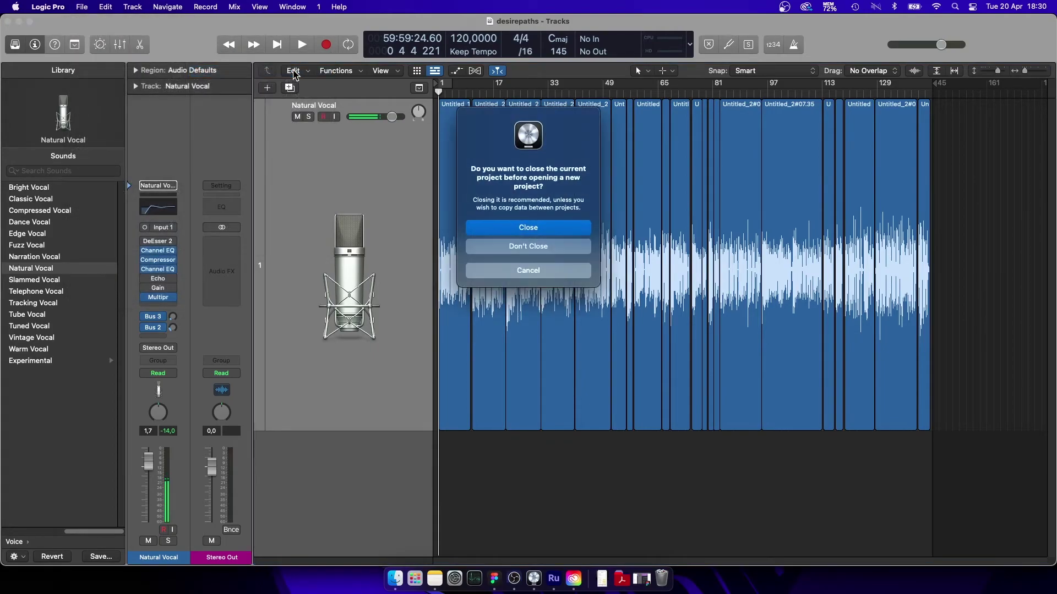
pyautogui.click(561, 227)
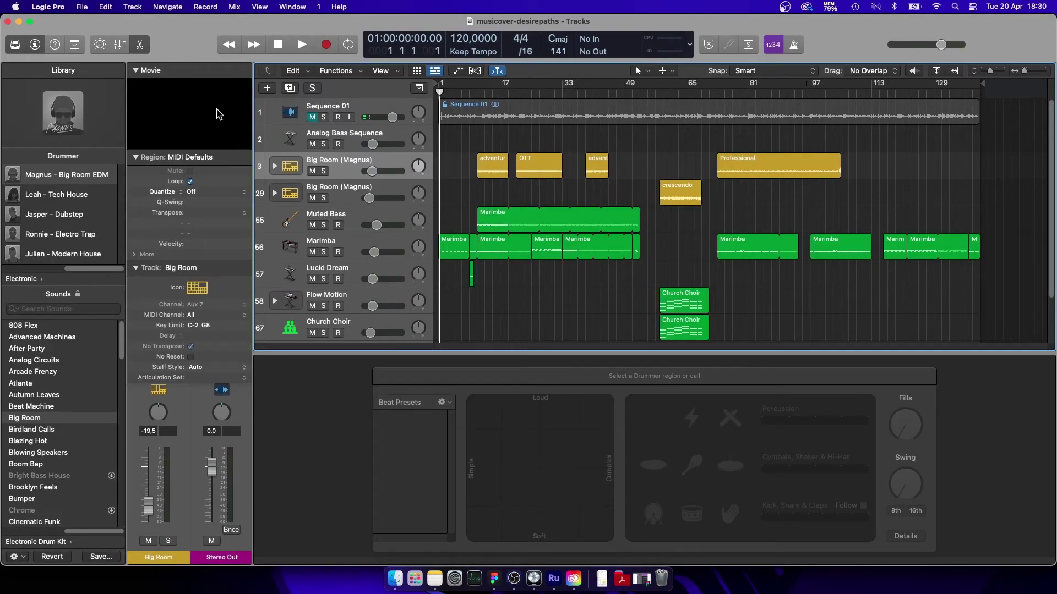
# Move the playhead to bar 9 and show the global tracks with the arrangement sections
pyautogui.press('space')
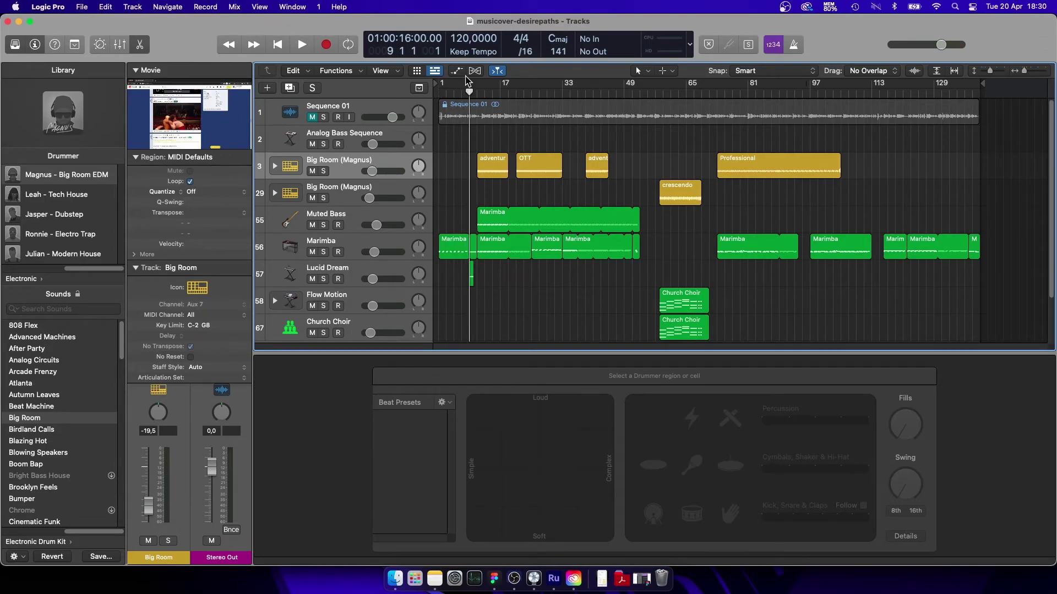
pyautogui.press('space')
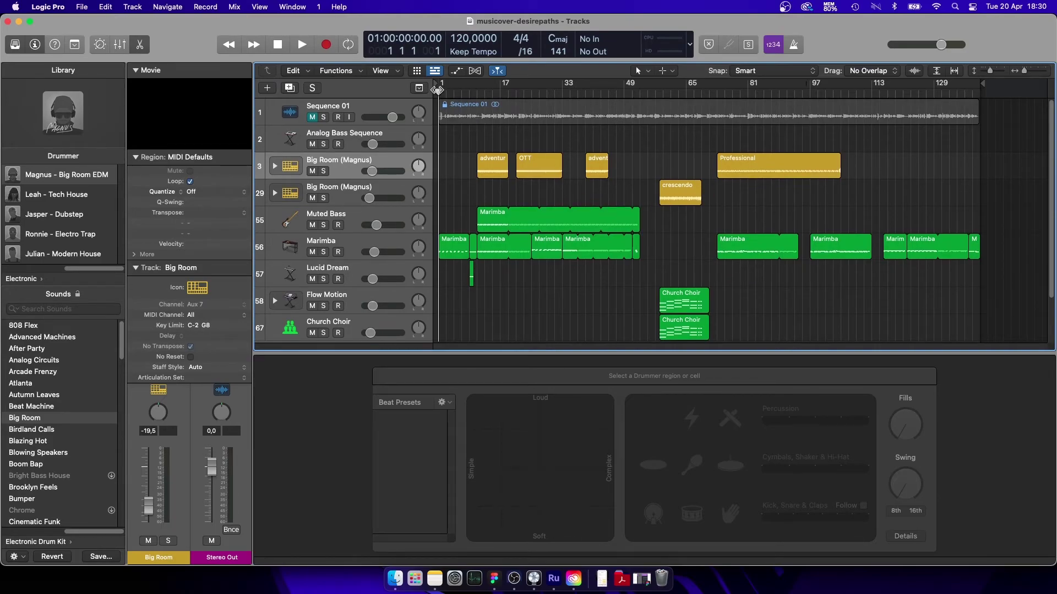
pyautogui.moveTo(439, 90); pyautogui.dragTo(469, 95)
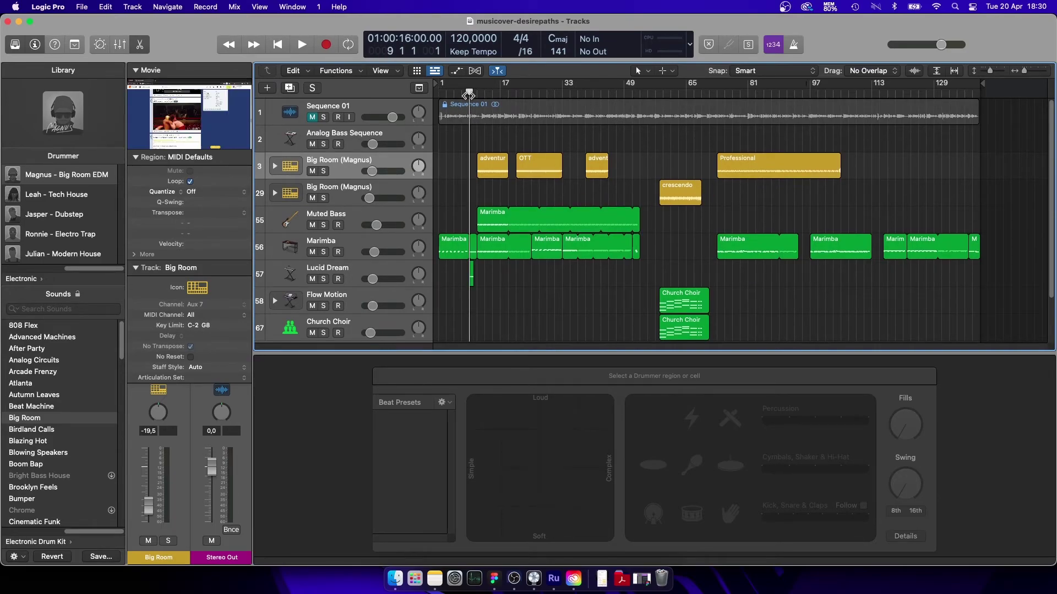
pyautogui.click(418, 88)
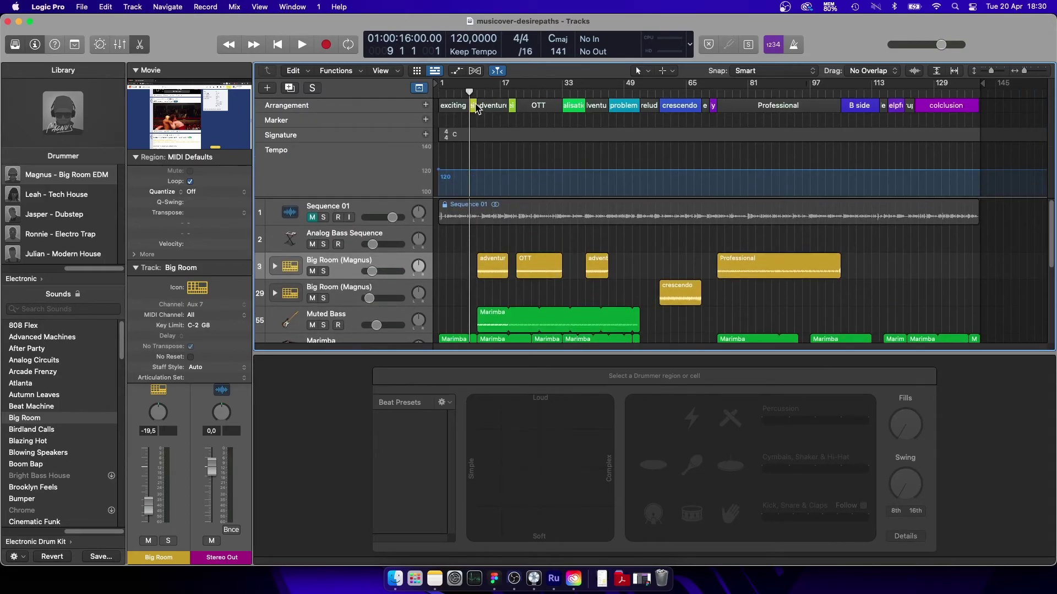
# Examine the arrangement sections up close, scrubbing the movie from bar 9 to the prelude section at bar 55
pyautogui.press('super+Right')
pyautogui.press('super+Right')
pyautogui.press('super+Right')
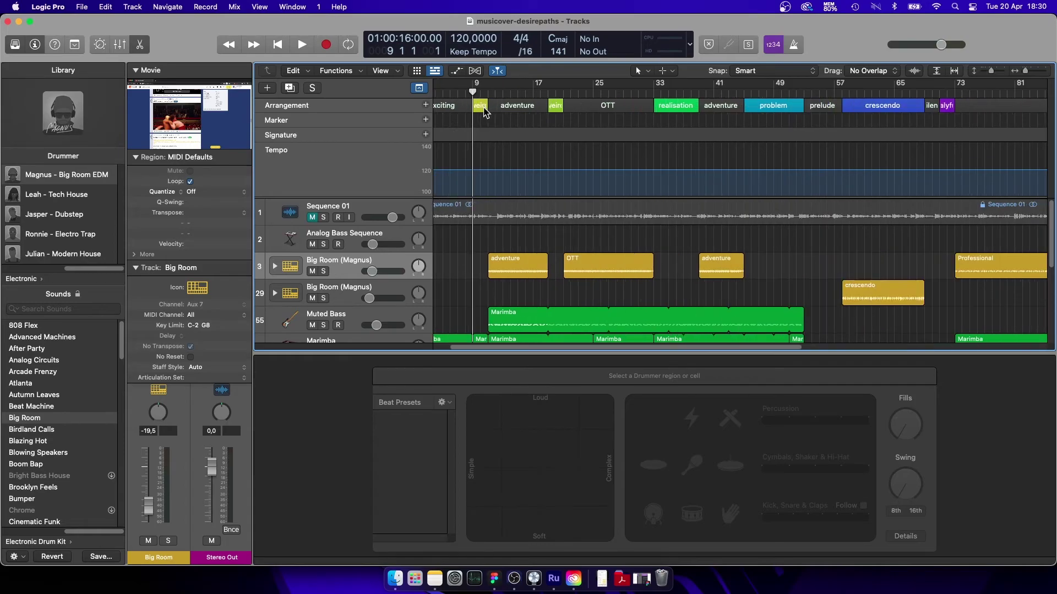
pyautogui.moveTo(472, 91); pyautogui.dragTo(795, 98)
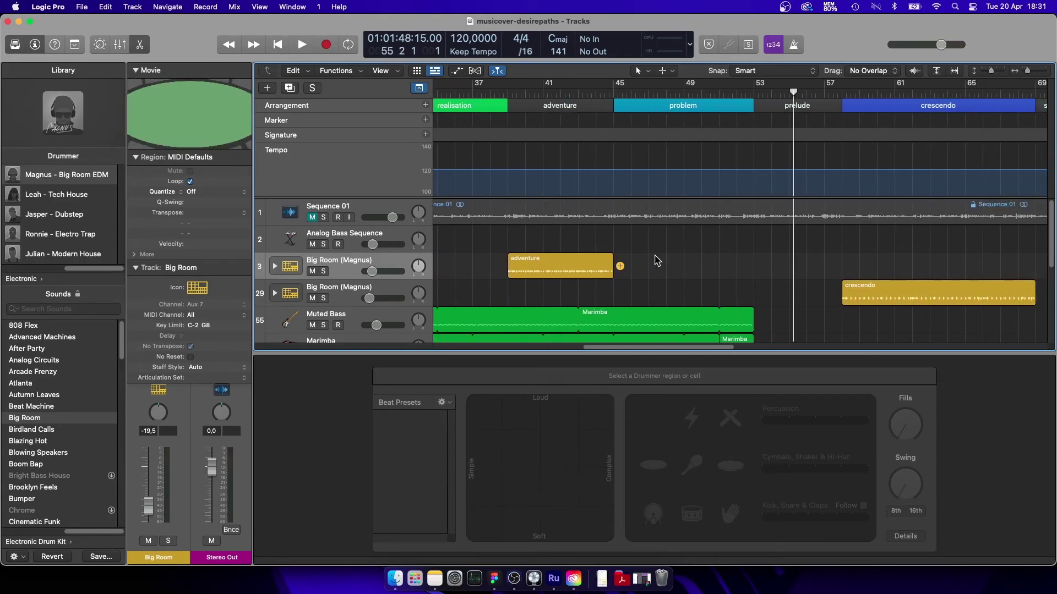
# Examine the instrument tracks around the crescendo section at bar 65 and return the playhead to bar 2
pyautogui.press('super+Left')
pyautogui.scroll(-4, 740, 235)
pyautogui.scroll(2, 740, 236)
pyautogui.scroll(-2, 797, 276)
pyautogui.click(800, 92)
pyautogui.moveTo(800, 92); pyautogui.dragTo(882, 116)
pyautogui.press('super+Left')
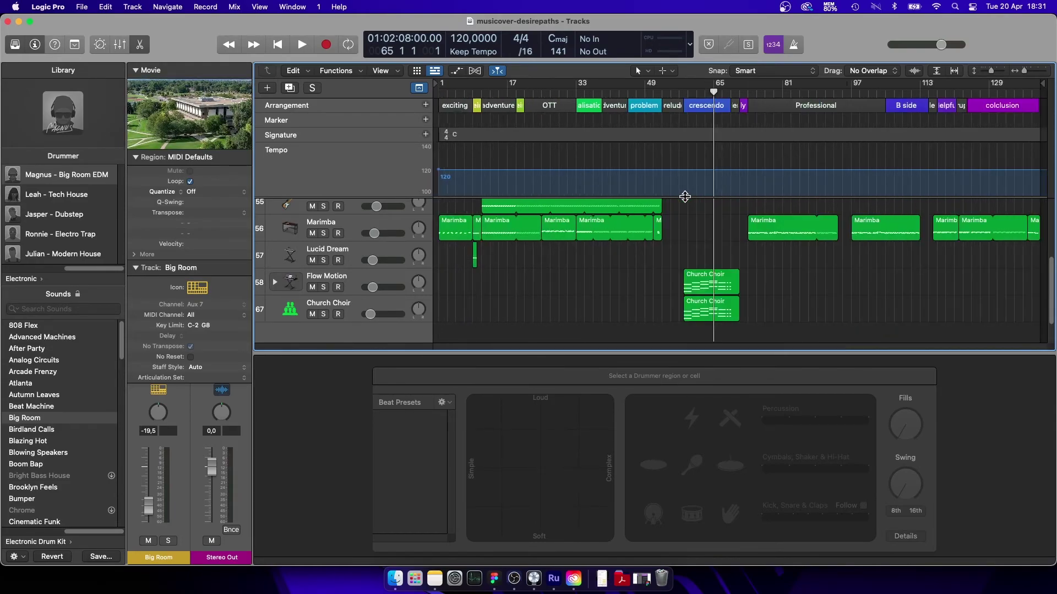
pyautogui.scroll(5, 583, 203)
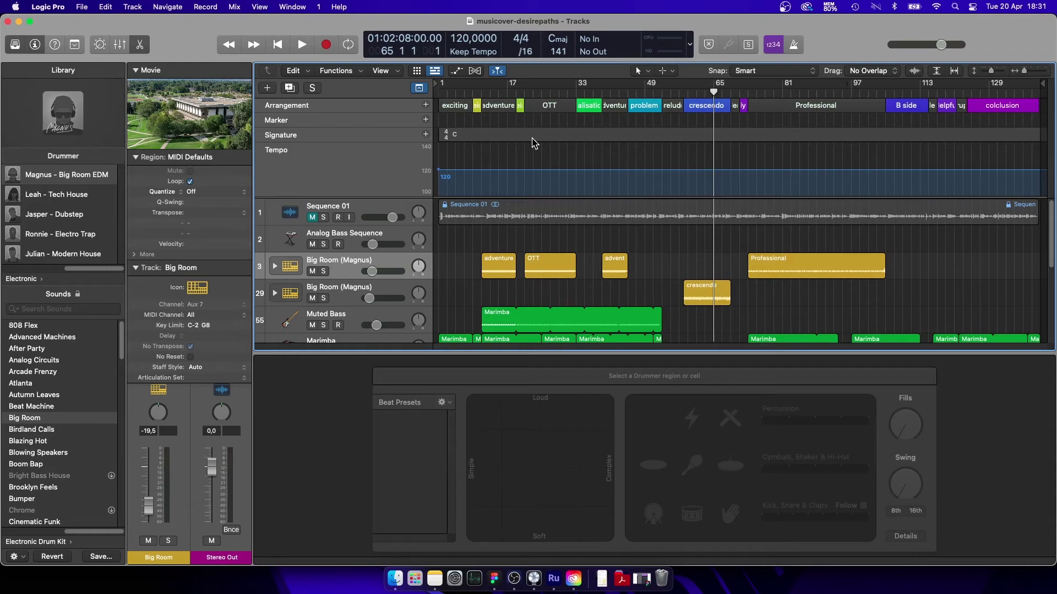
pyautogui.moveTo(715, 92); pyautogui.dragTo(442, 90)
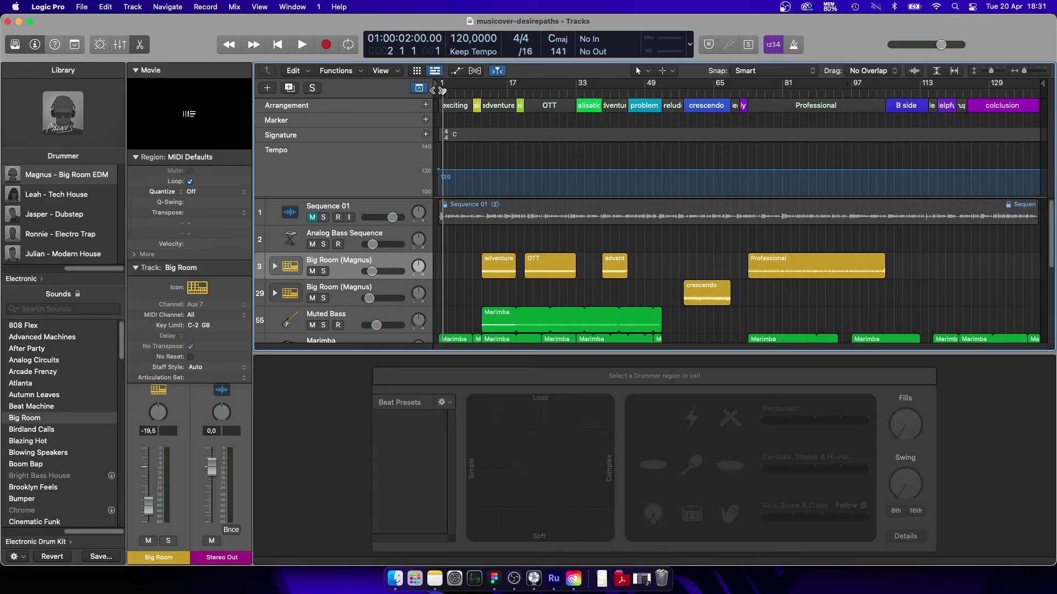
# Switch to Premiere Rush and open the DesirePaths_Rush project
pyautogui.click(554, 579)
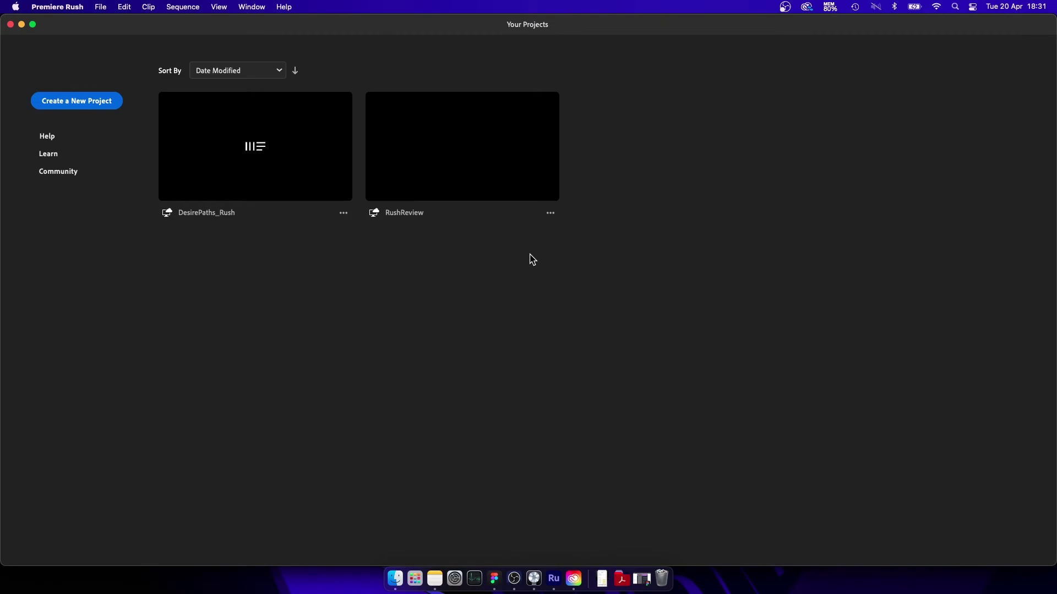
pyautogui.click(254, 199)
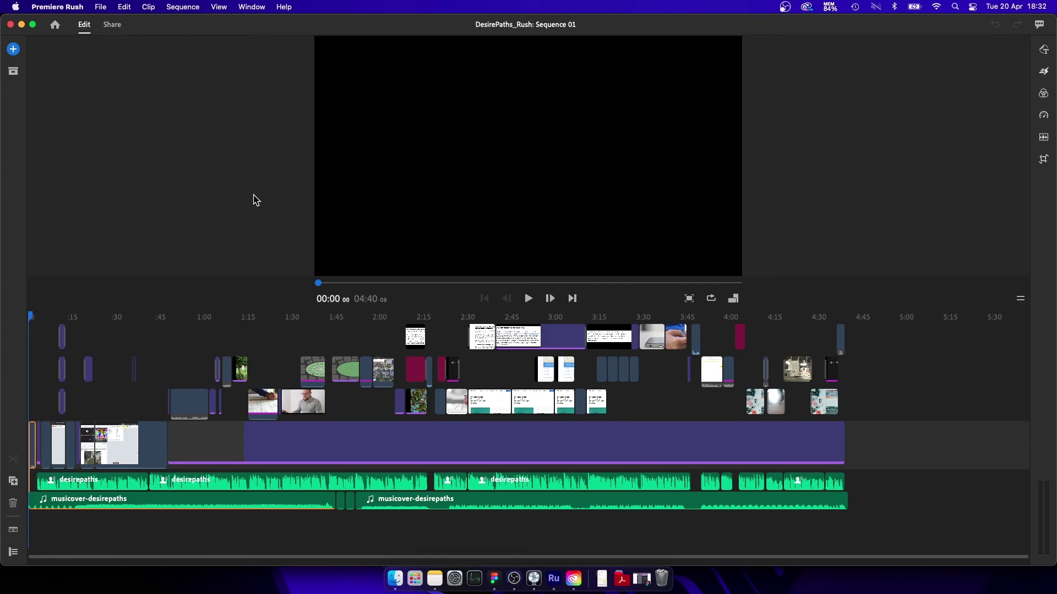
# Add the rainbow Like and Subscribe overlay graphic to the uppermost video track at about 00:26 and preview it at about 00:27
pyautogui.click(15, 51)
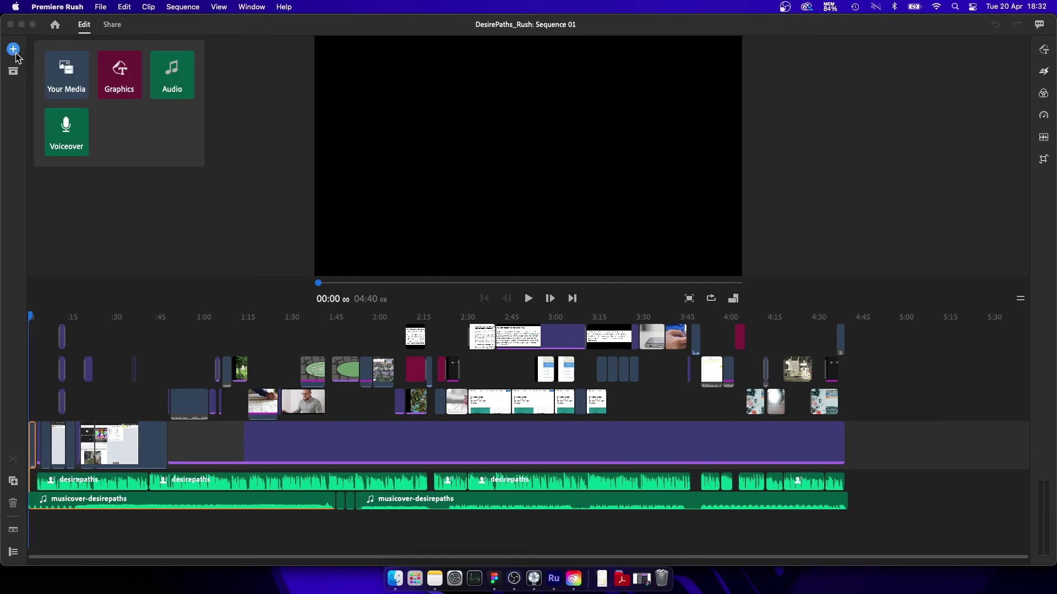
pyautogui.click(117, 67)
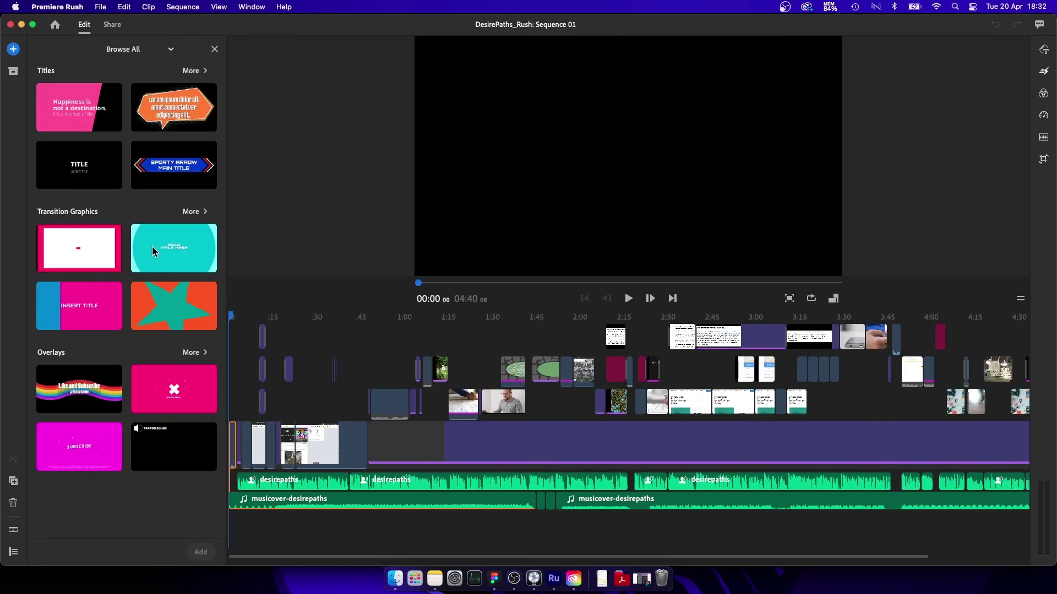
pyautogui.click(306, 319)
pyautogui.moveTo(78, 385); pyautogui.dragTo(308, 344)
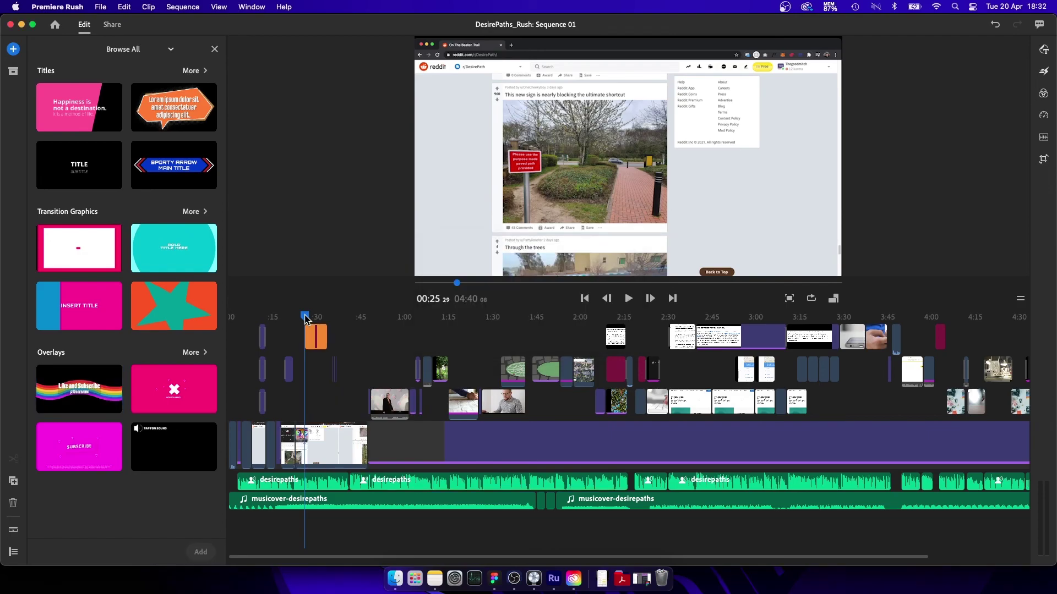
pyautogui.moveTo(305, 319); pyautogui.dragTo(310, 318)
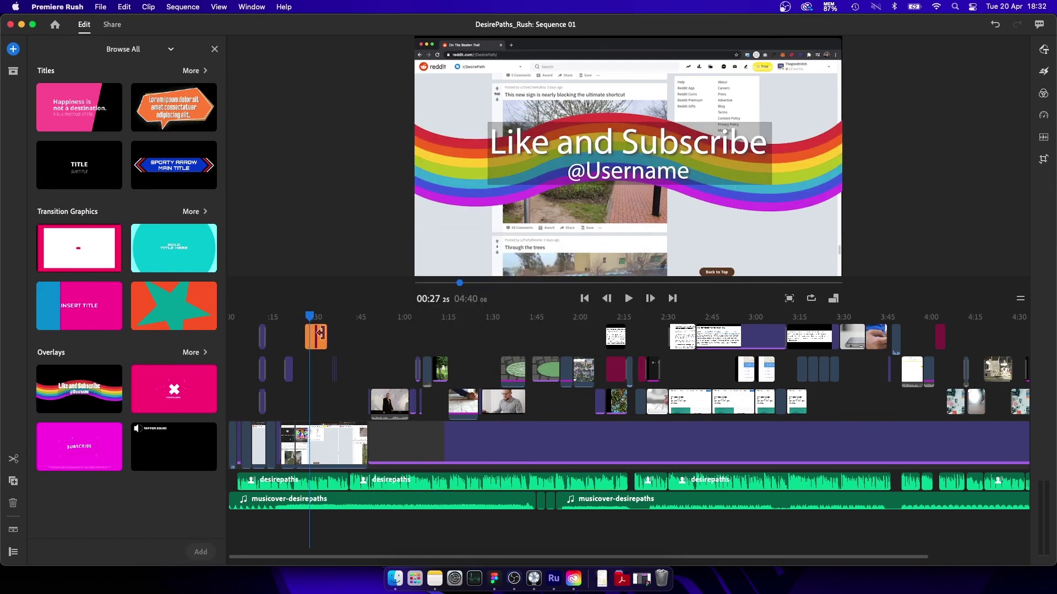
# Examine the full collection of title templates in the graphics library
pyautogui.click(192, 70)
pyautogui.scroll(-15, 142, 216)
pyautogui.moveTo(223, 127); pyautogui.dragTo(223, 204)
pyautogui.scroll(-15, 198, 212)
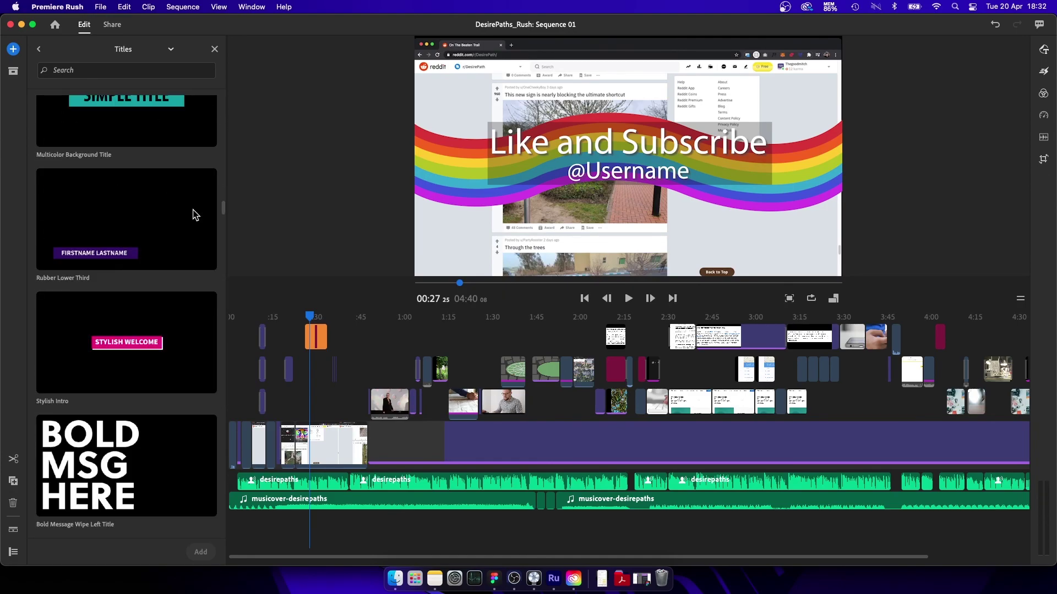
pyautogui.scroll(-20, 195, 214)
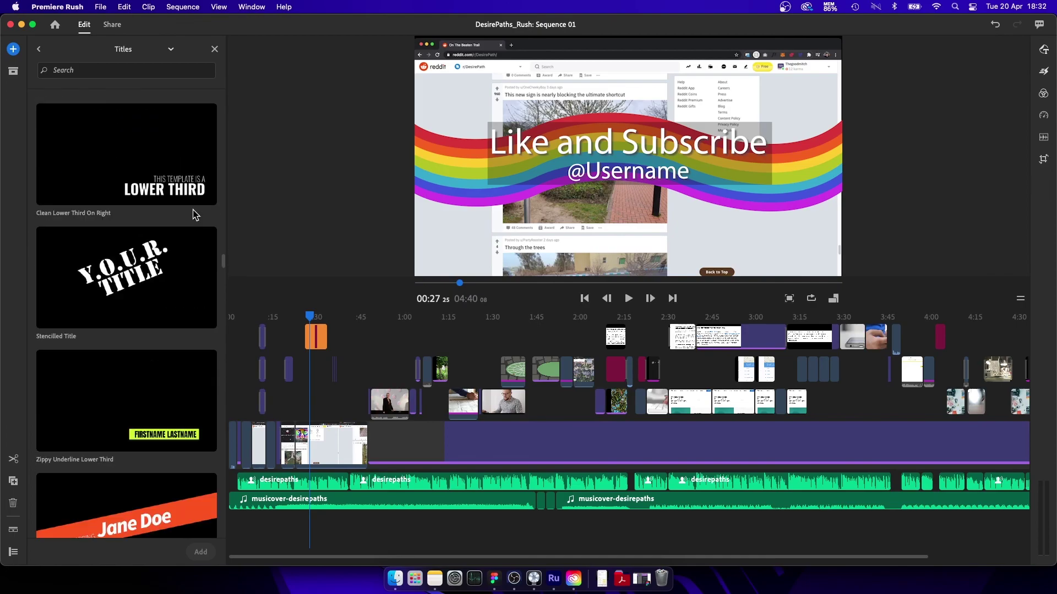
pyautogui.scroll(10, 196, 215)
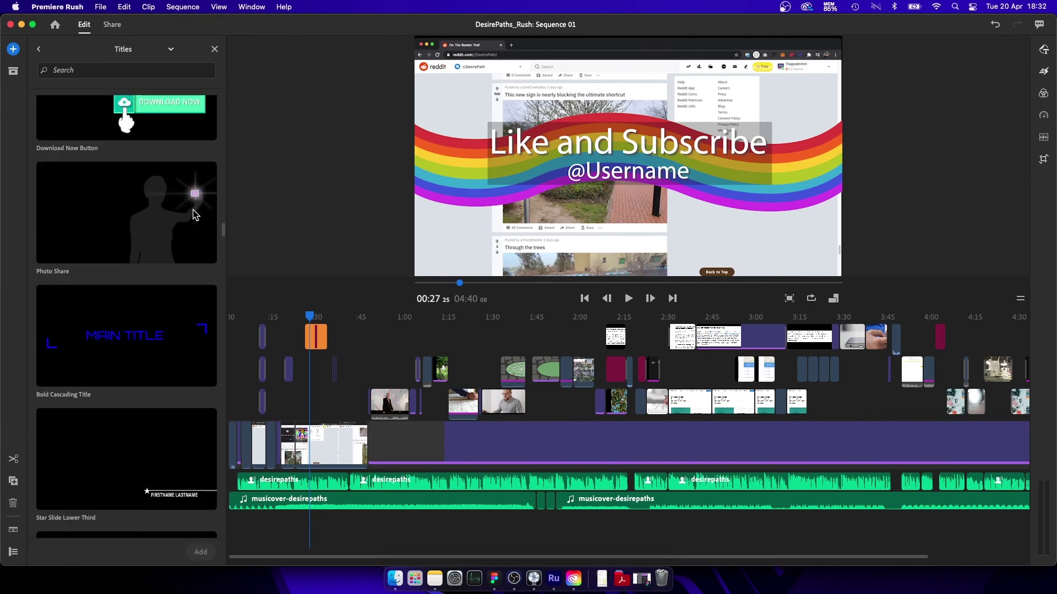
pyautogui.scroll(5, 193, 213)
pyautogui.scroll(-5, 194, 214)
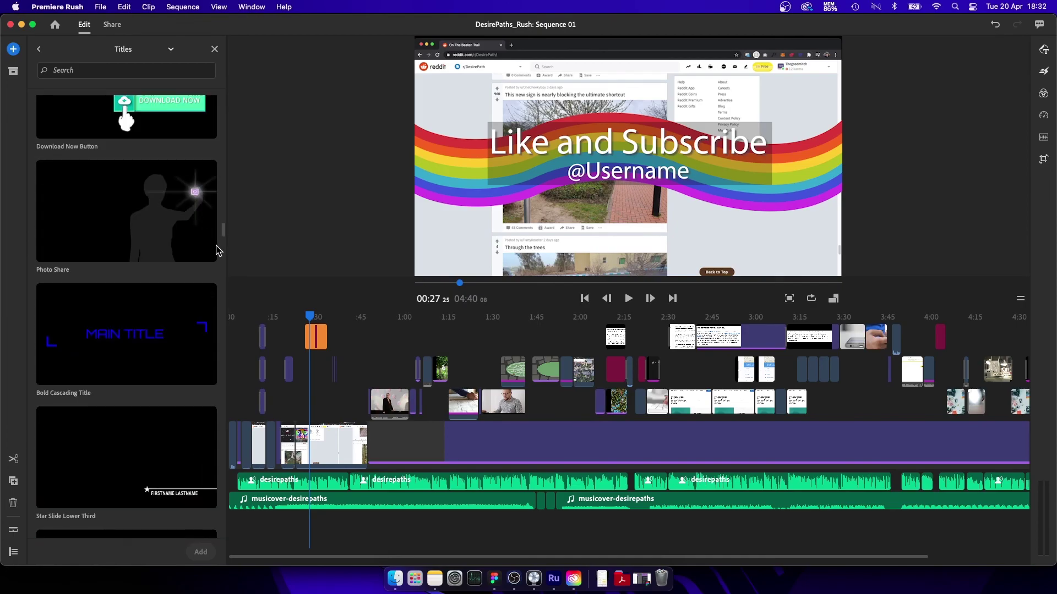
pyautogui.moveTo(223, 236); pyautogui.dragTo(224, 292)
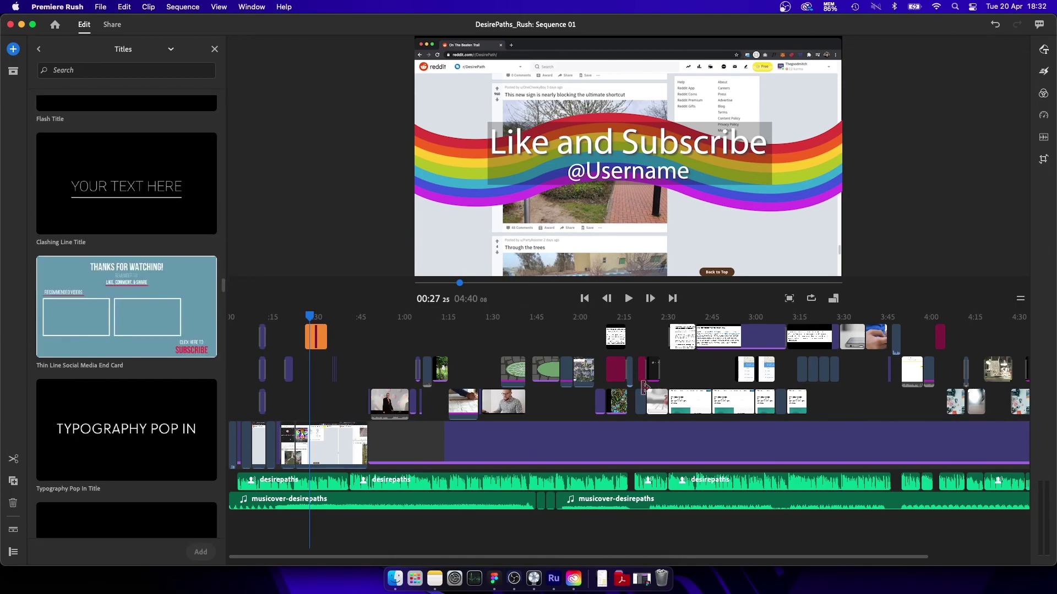